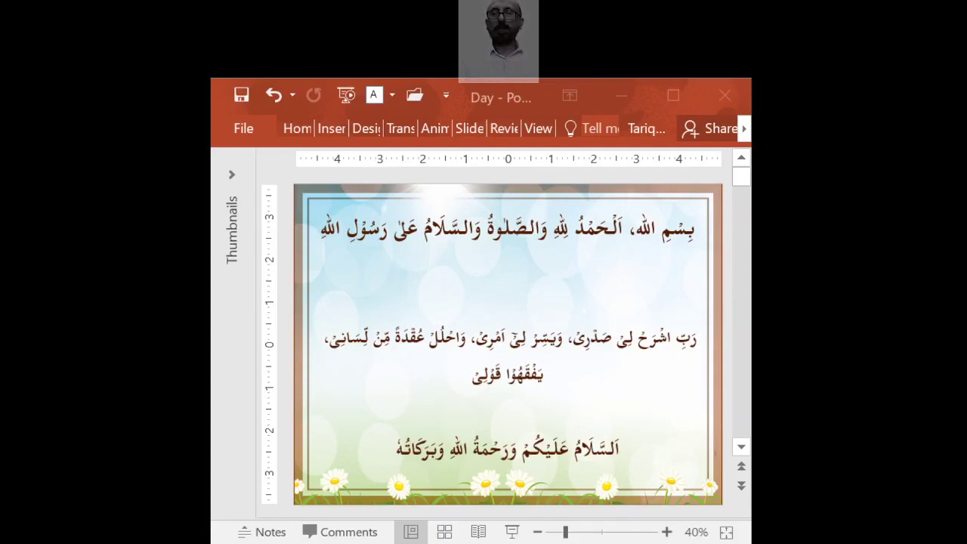
Focus the PowerPoint deck and scroll from the Day#21 title slide down to the Objectives slide
left_click(580, 400)
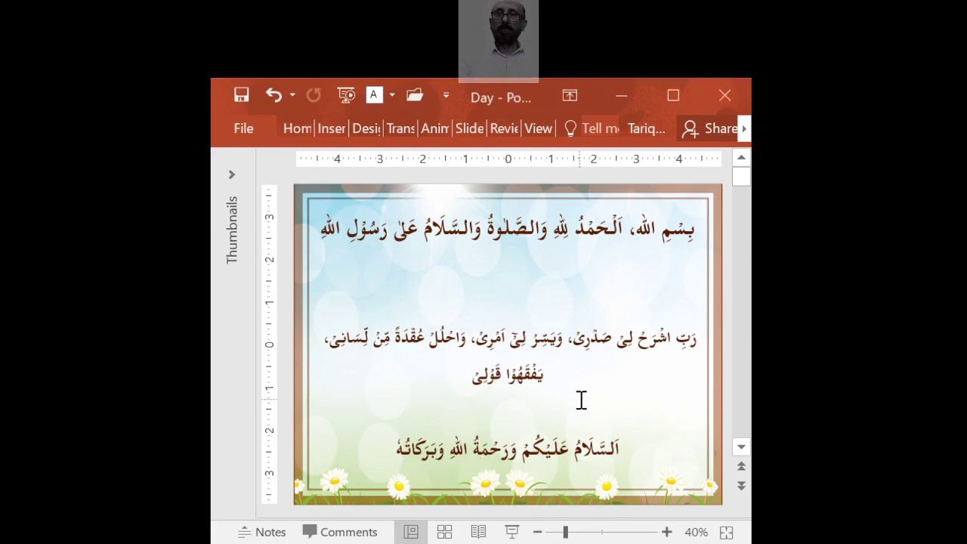
scroll(581, 400, "down", 1)
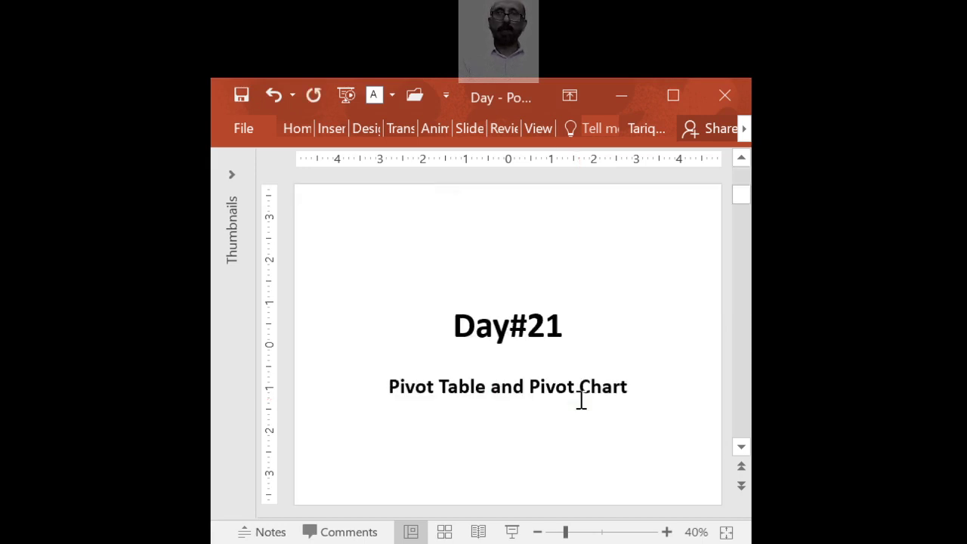
scroll(581, 400, "down", 1)
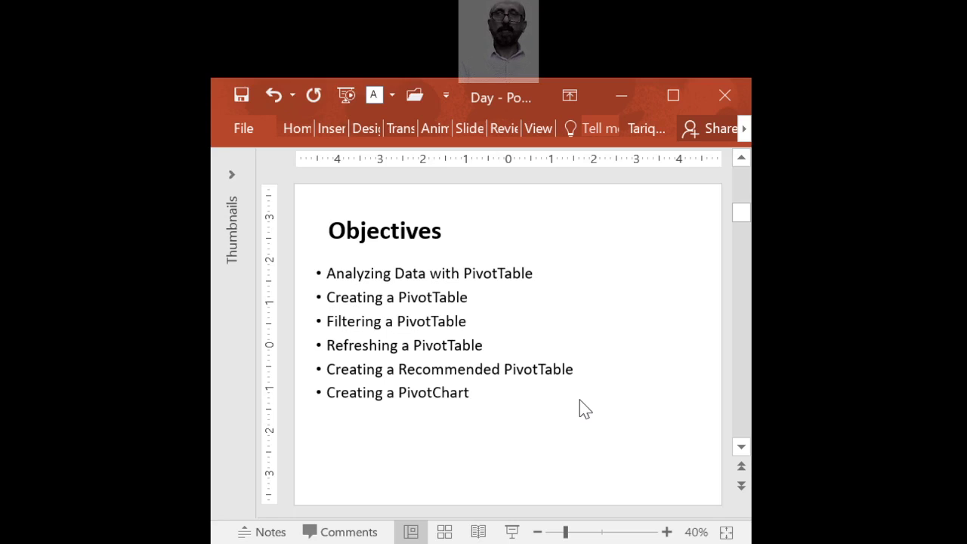
scroll(581, 401, "down", 1)
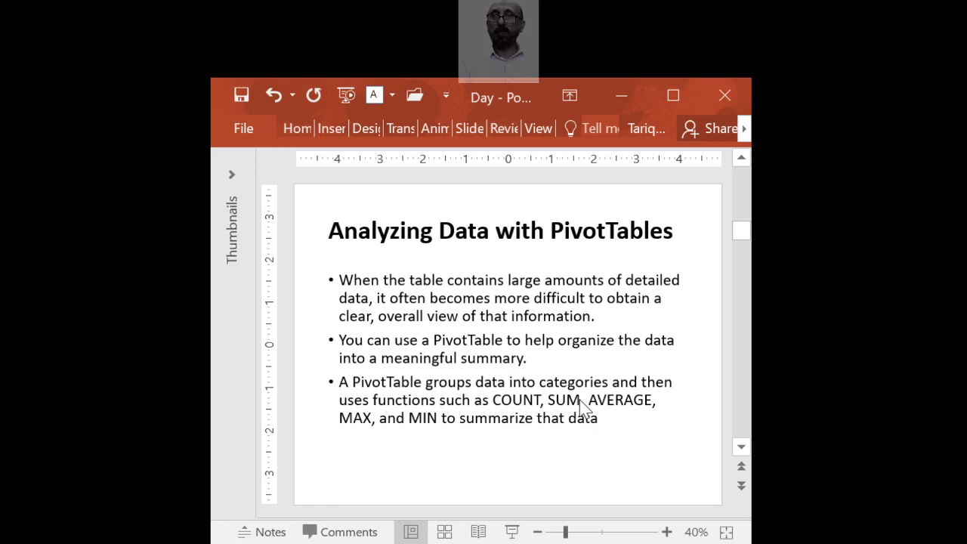
Focus the text of the Analyzing Data with PivotTables slide before moving on
left_click(536, 383)
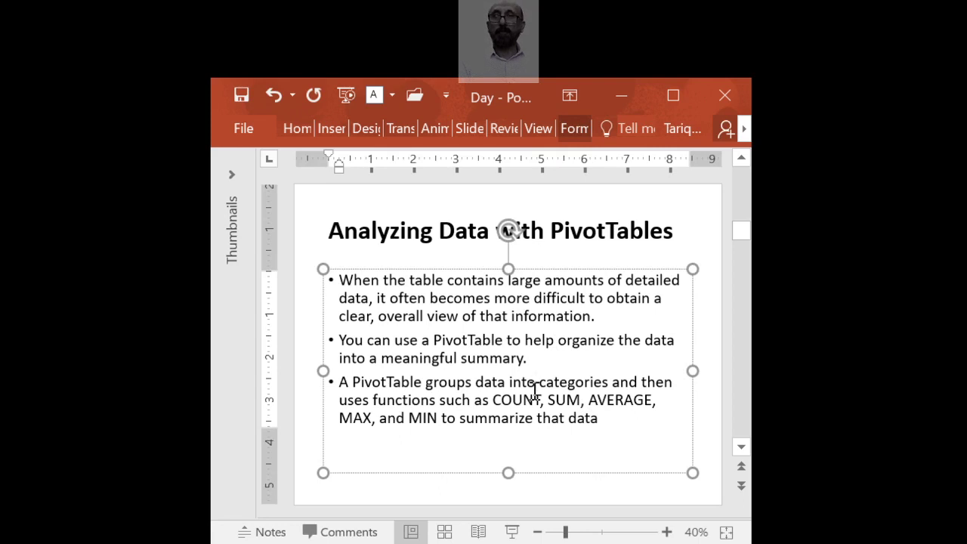
key("Page_Down")
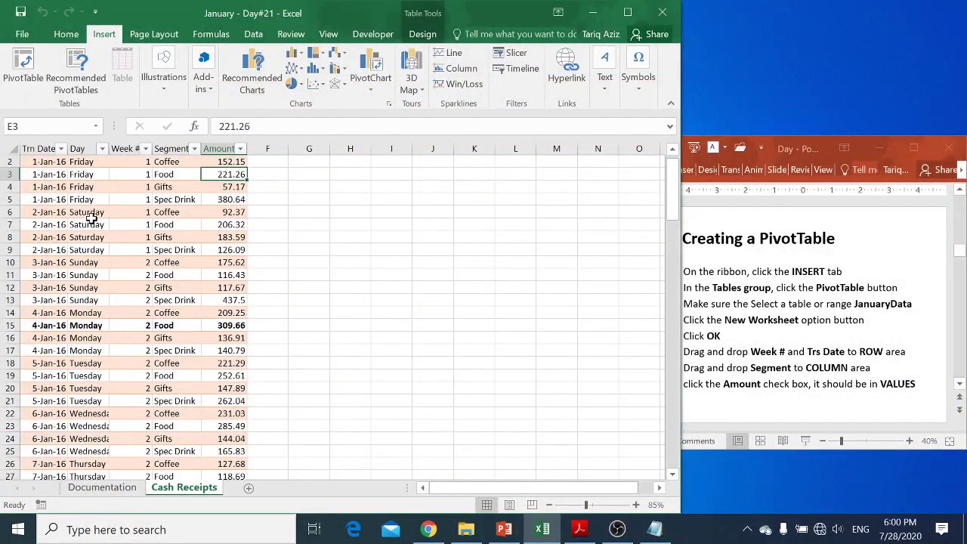
left_click(91, 223)
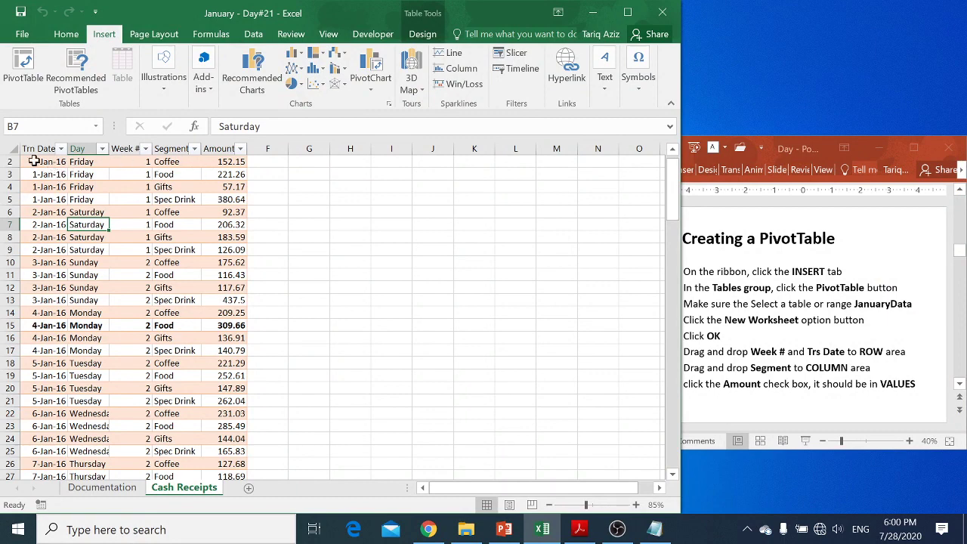
left_click_drag(9, 163, 9, 200)
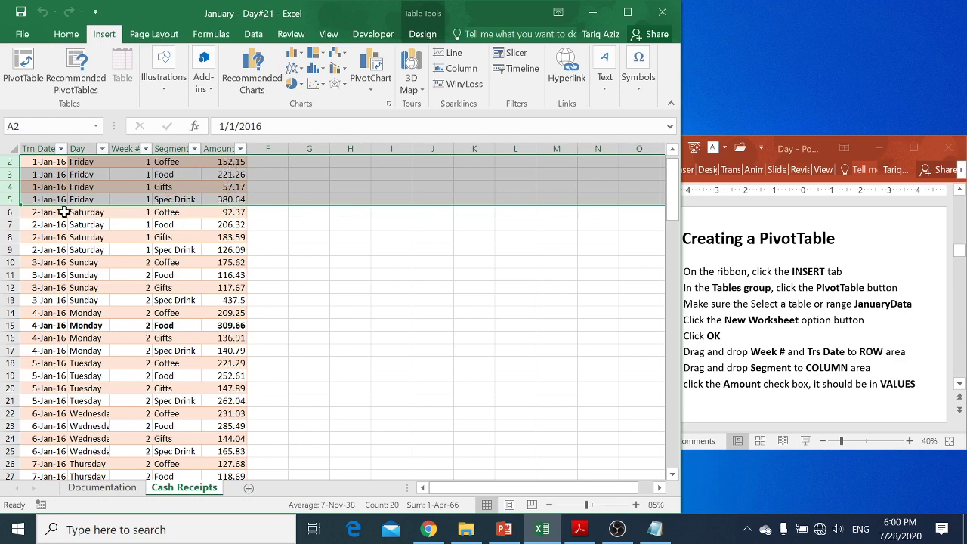
left_click_drag(10, 212, 10, 294)
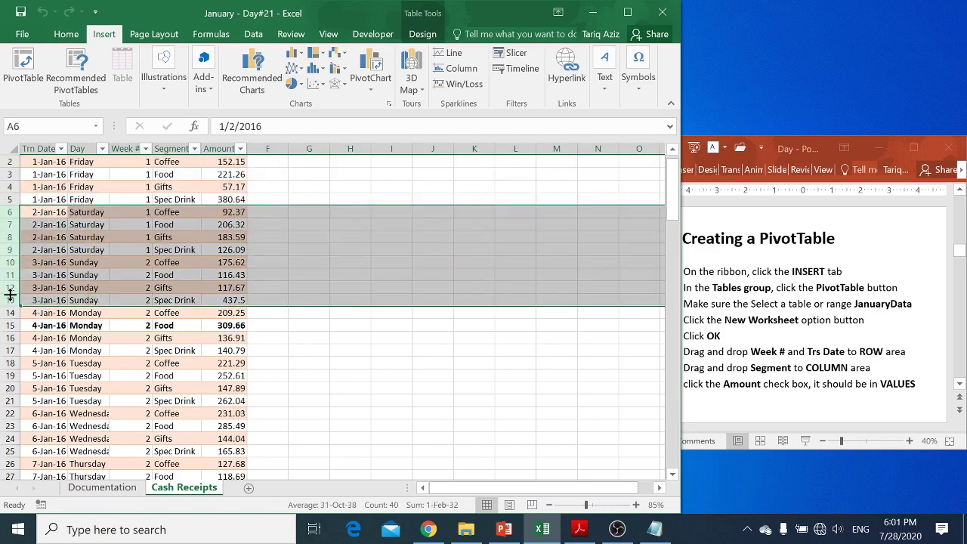
key("Page_Down")
key("Page_Down")
key("Page_Down")
key("Page_Down")
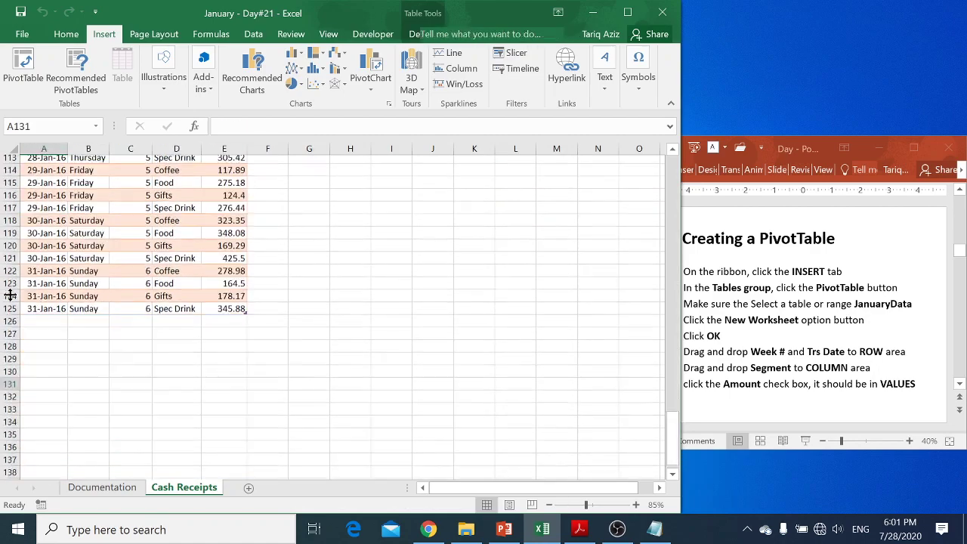
key("Page_Up")
key("Page_Up")
key("Page_Up")
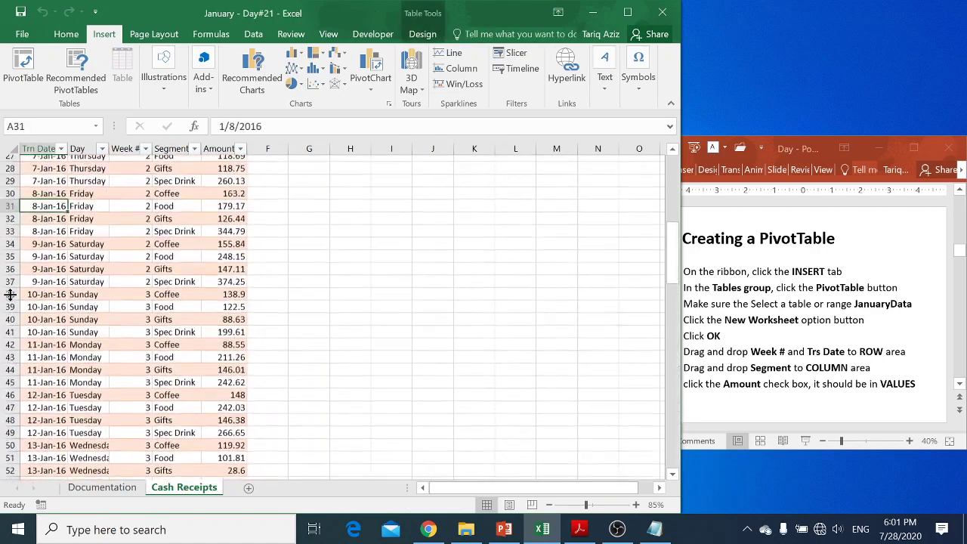
key("Page_Up")
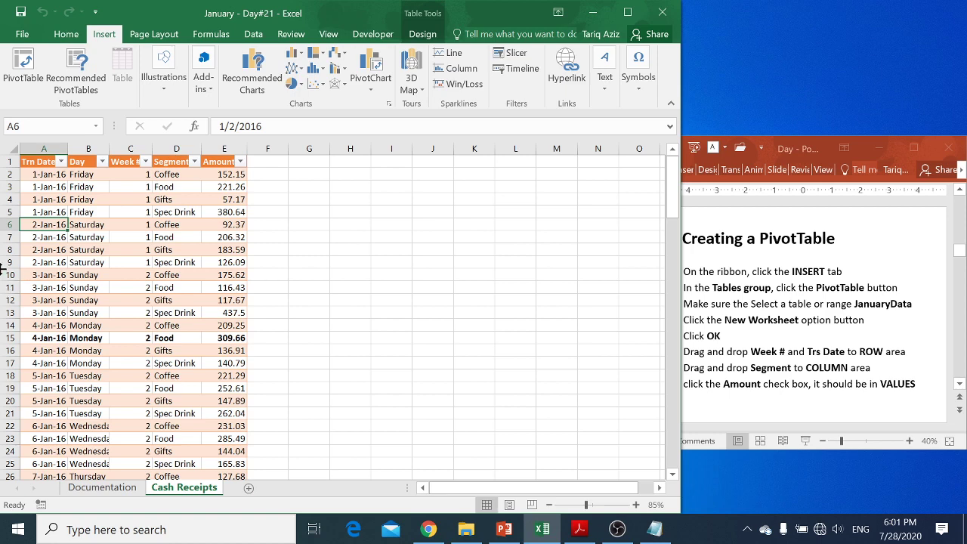
left_click(65, 35)
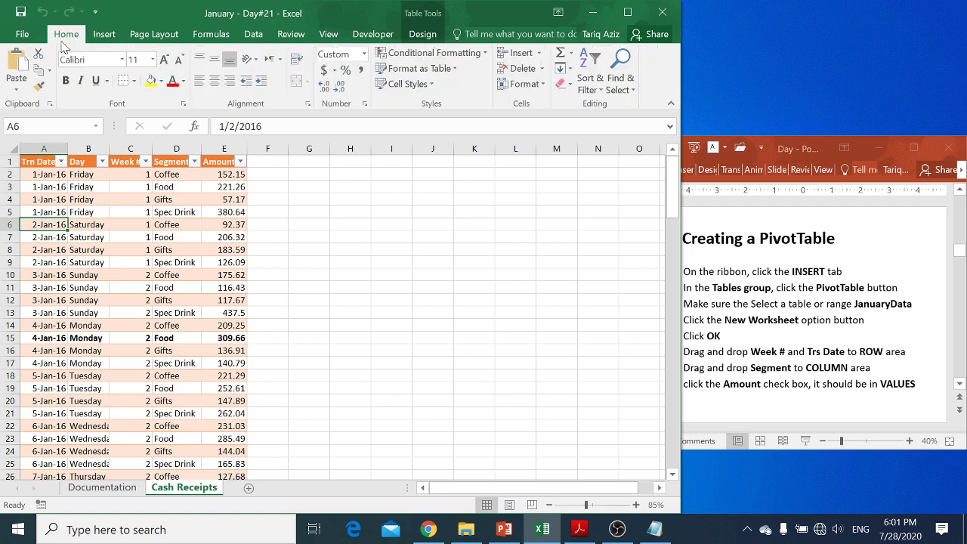
Insert a PivotTable from the JanuaryData table onto a new worksheet, Sheet8
left_click(104, 35)
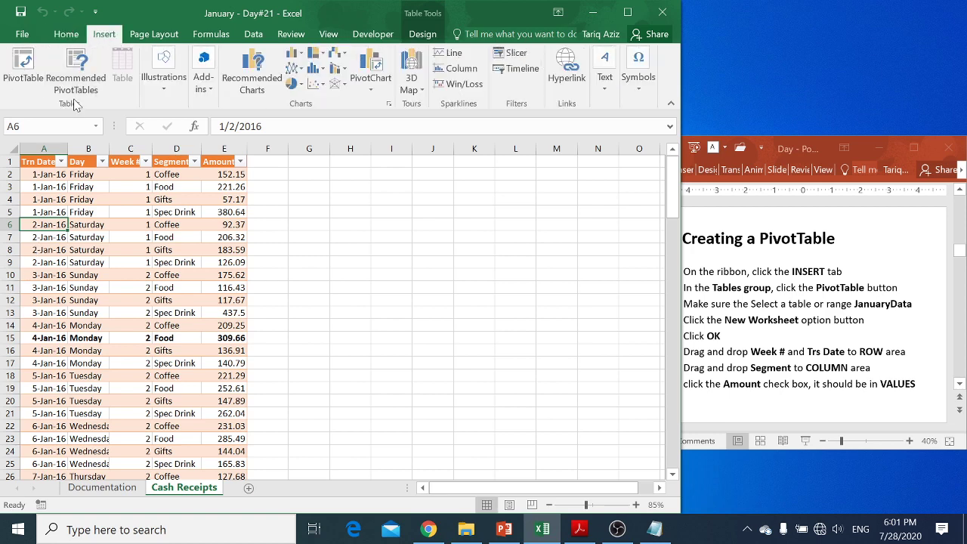
left_click(25, 63)
left_click(24, 63)
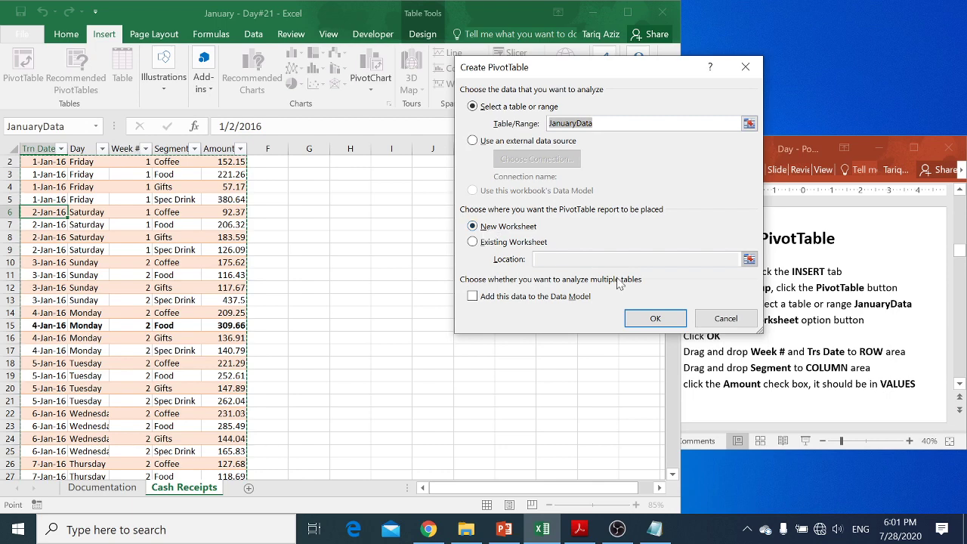
left_click(656, 318)
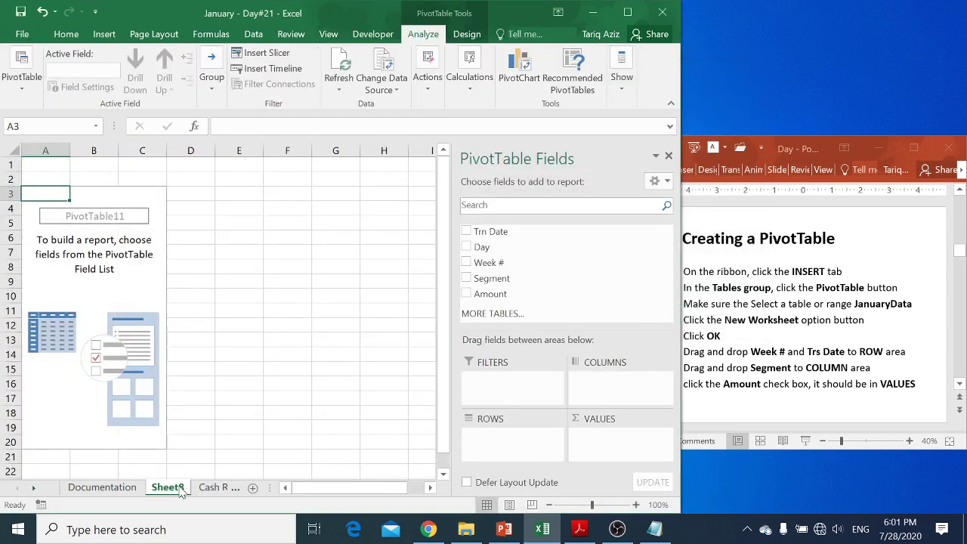
Lay out the PivotTable with Week # then Trn Date in rows, Sum of Amount in values, and Segment in columns
left_click(466, 263)
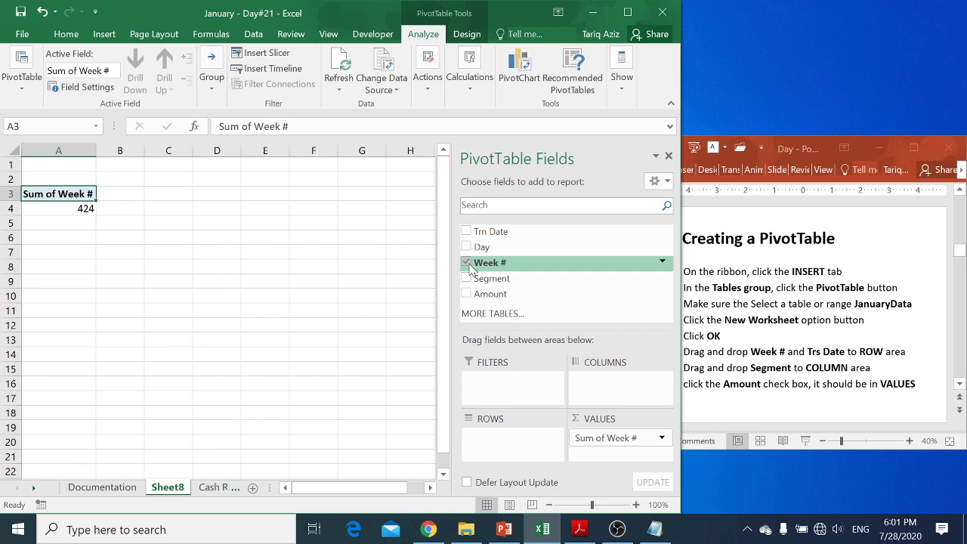
left_click(467, 263)
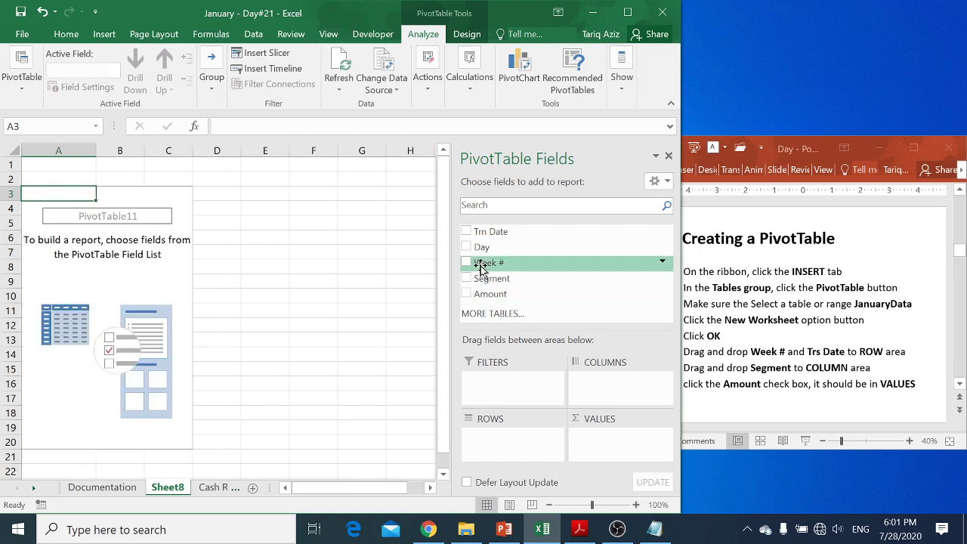
left_click(482, 266)
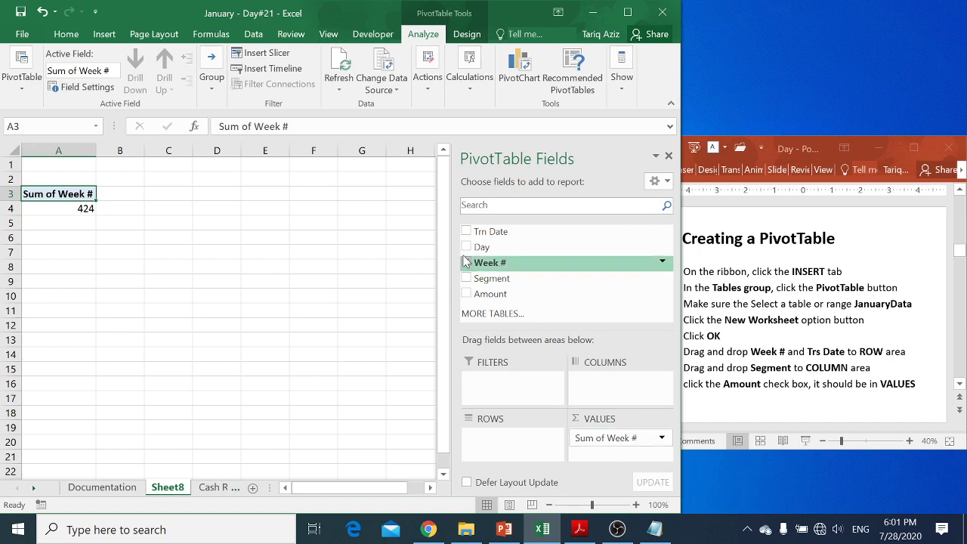
left_click(466, 263)
left_click(466, 232)
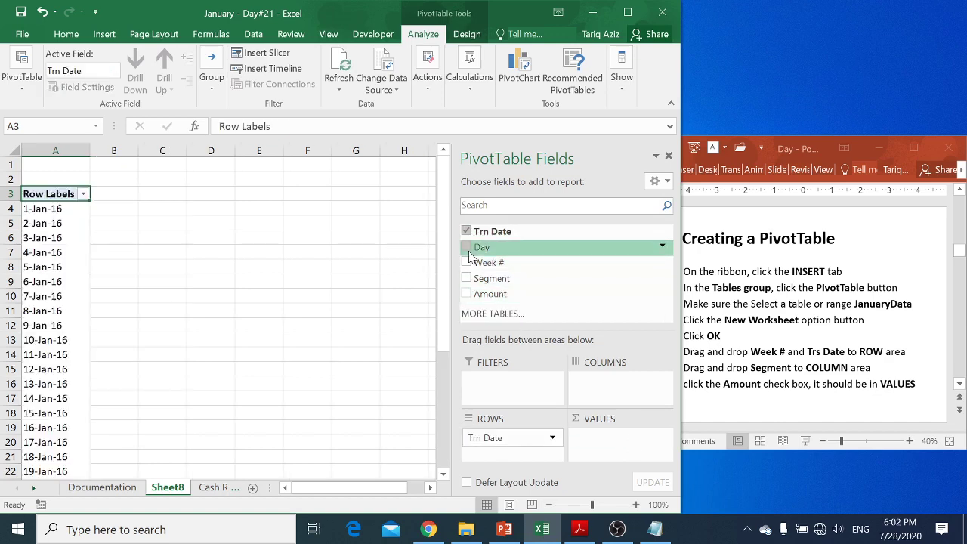
left_click(466, 232)
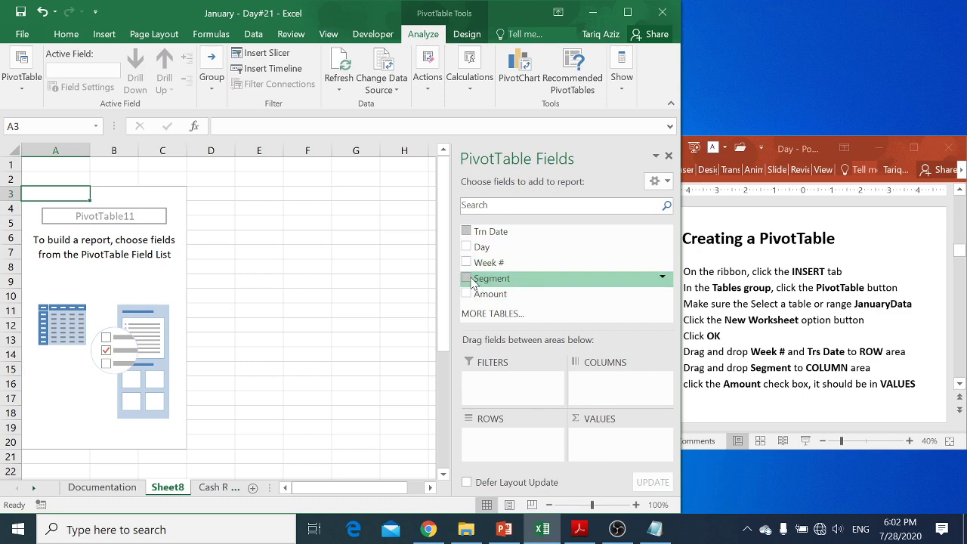
left_click_drag(480, 266, 498, 439)
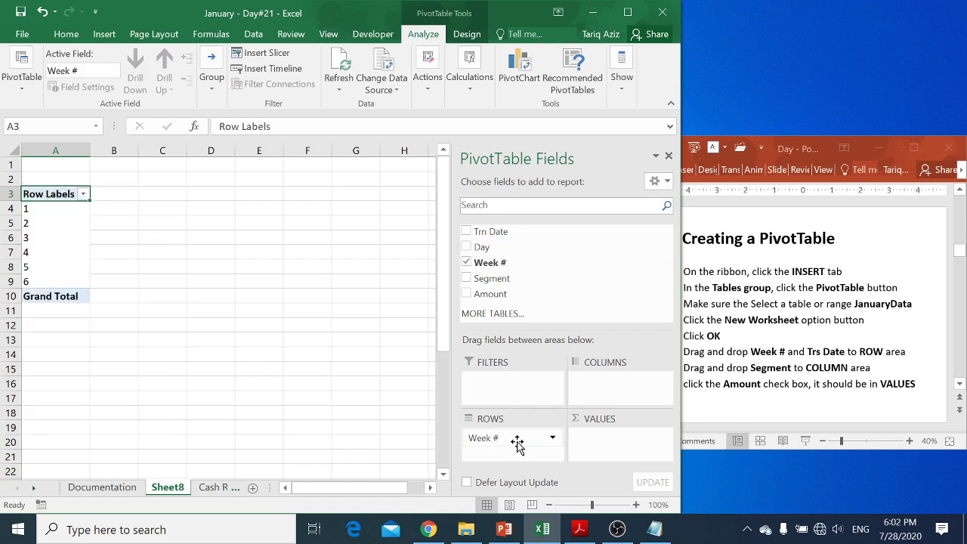
left_click(468, 294)
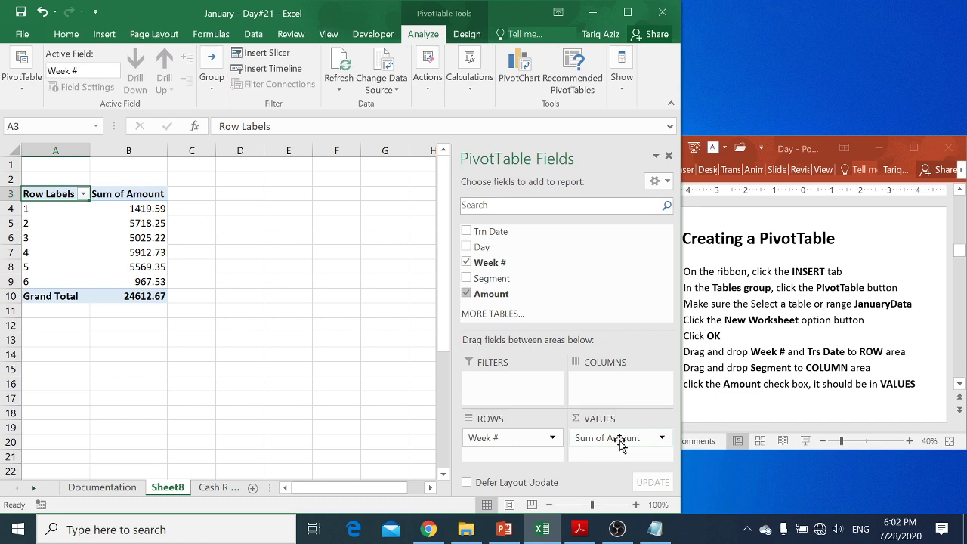
left_click(469, 234)
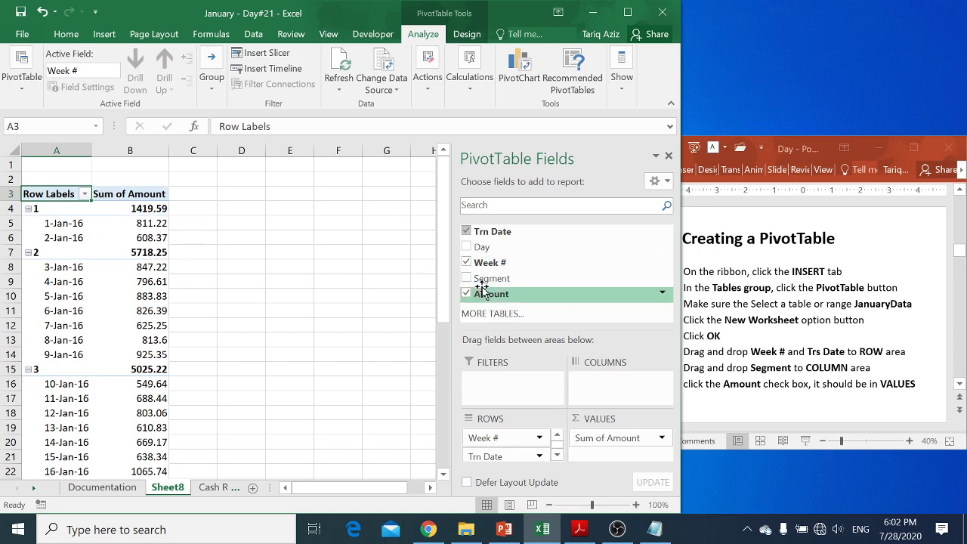
left_click_drag(484, 286, 630, 386)
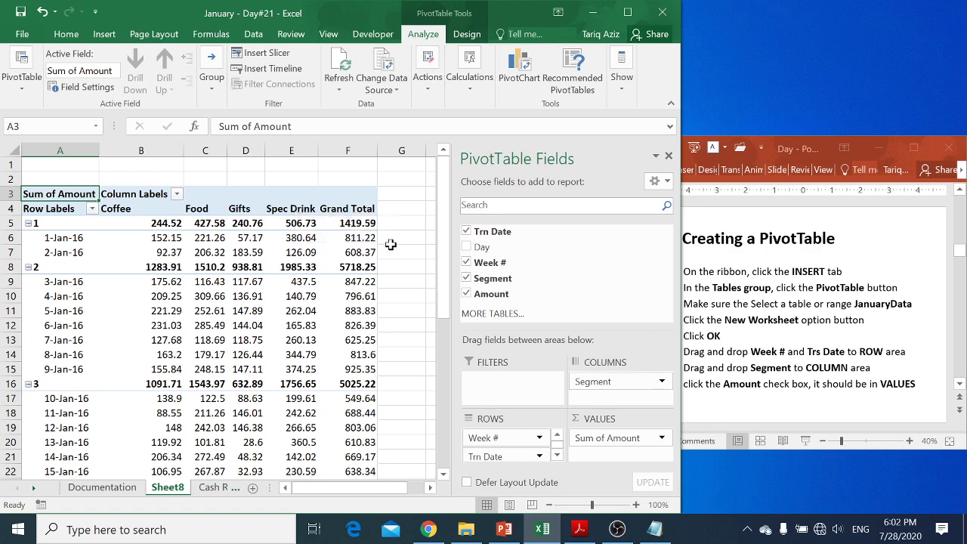
left_click(776, 336)
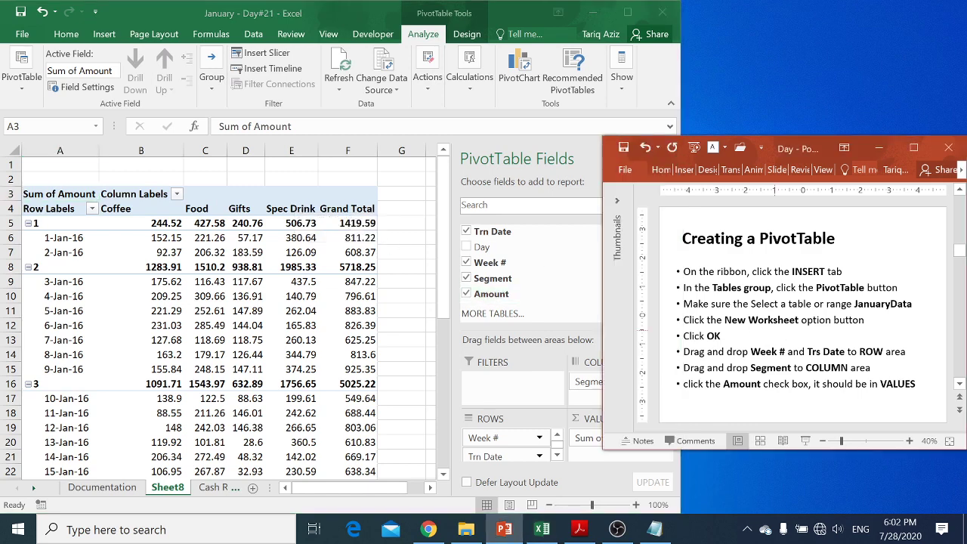
Advance to the Format Amount field slide and highlight 'Total Cash Receipts' there
key("Page_Down")
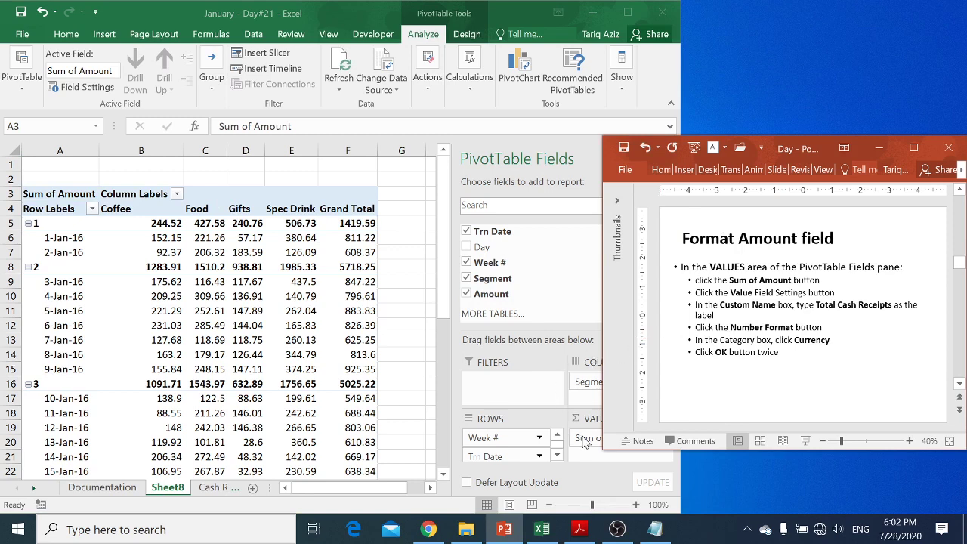
left_click(70, 189)
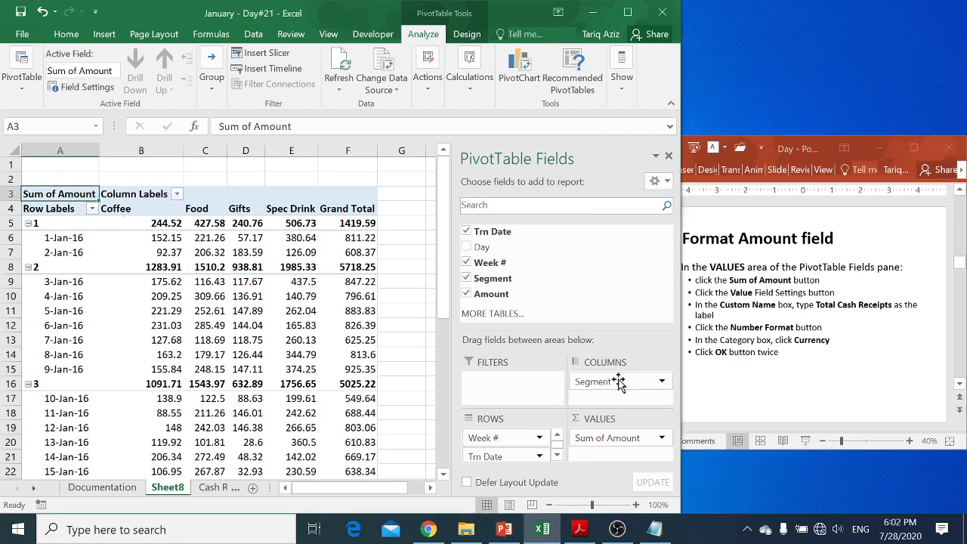
left_click(815, 310)
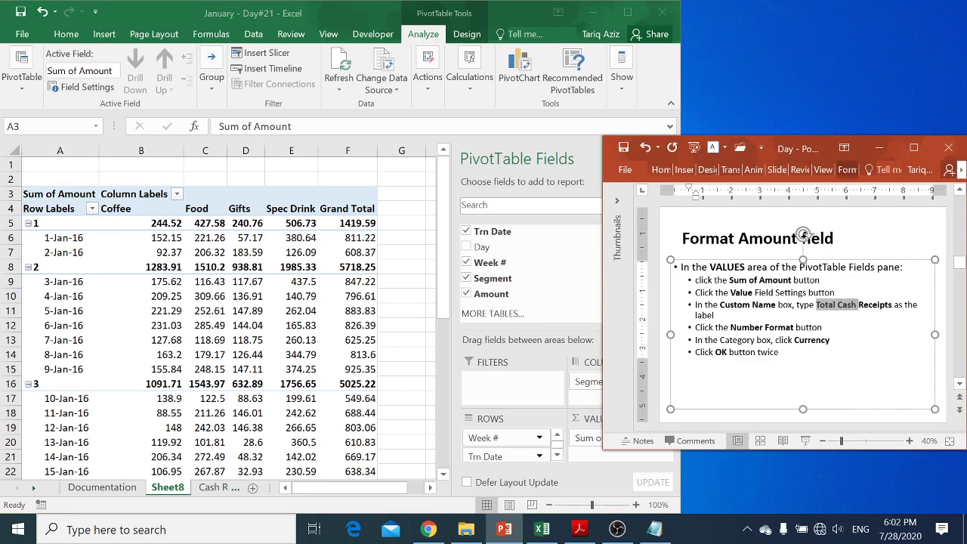
left_click_drag(816, 304, 893, 305)
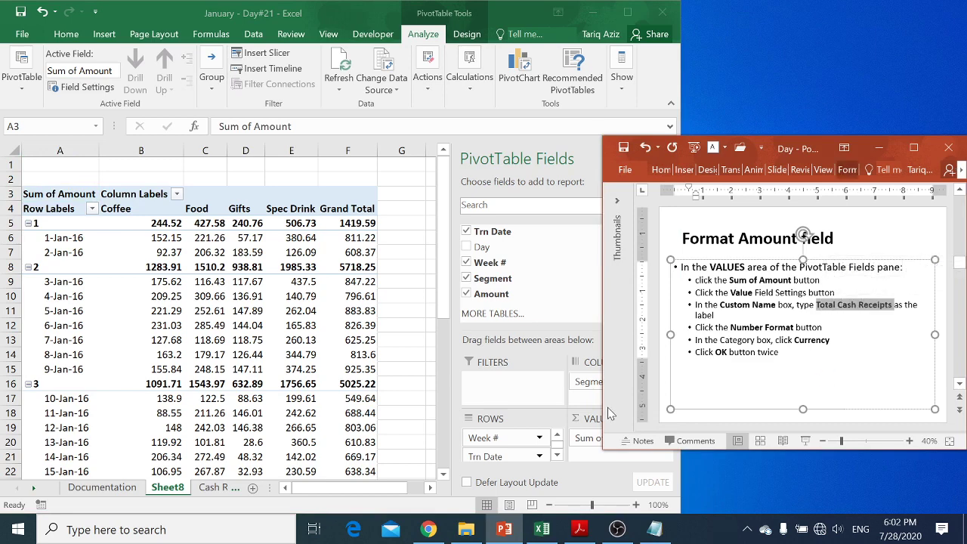
left_click(583, 444)
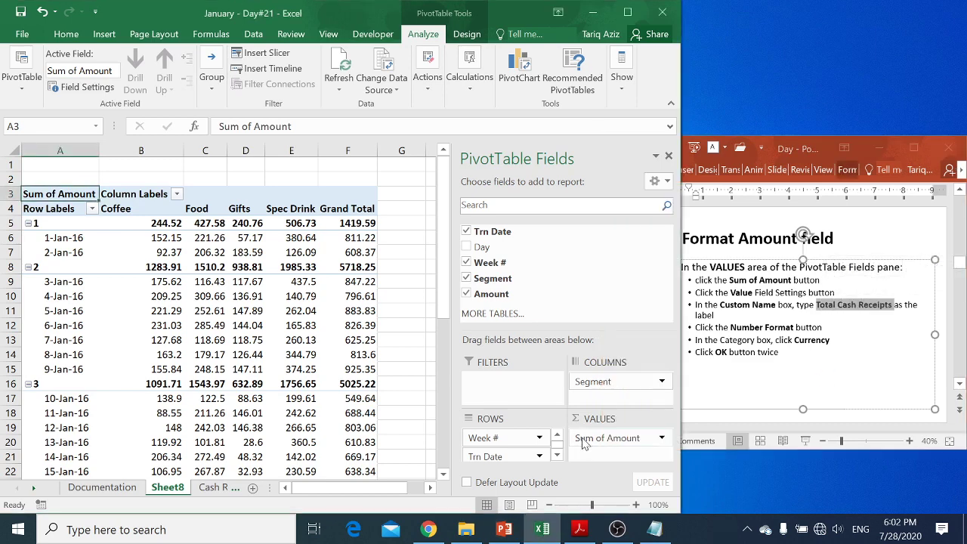
Rename the Amount values 'Total Cash Receipts' in Currency format, then advance slides to Filtering a PivotTable
left_click(661, 440)
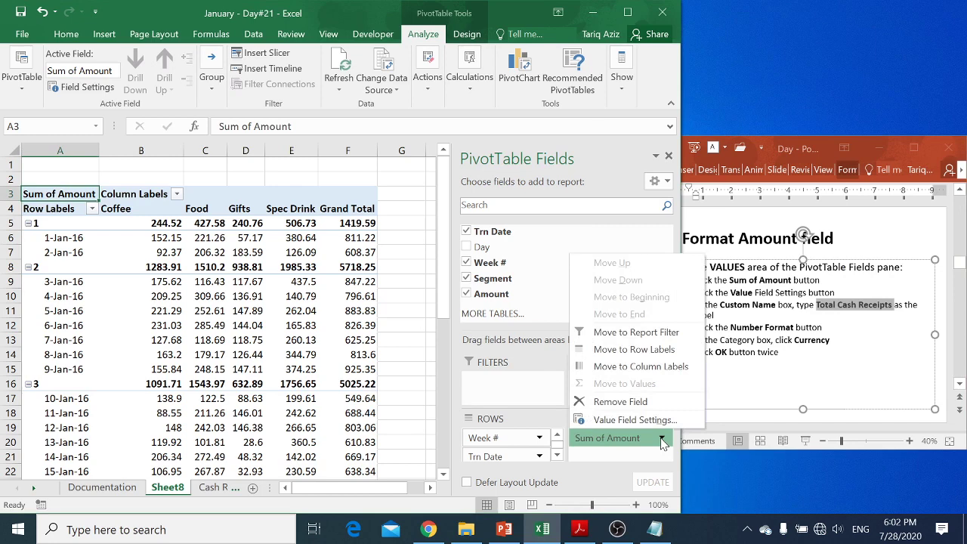
left_click(633, 421)
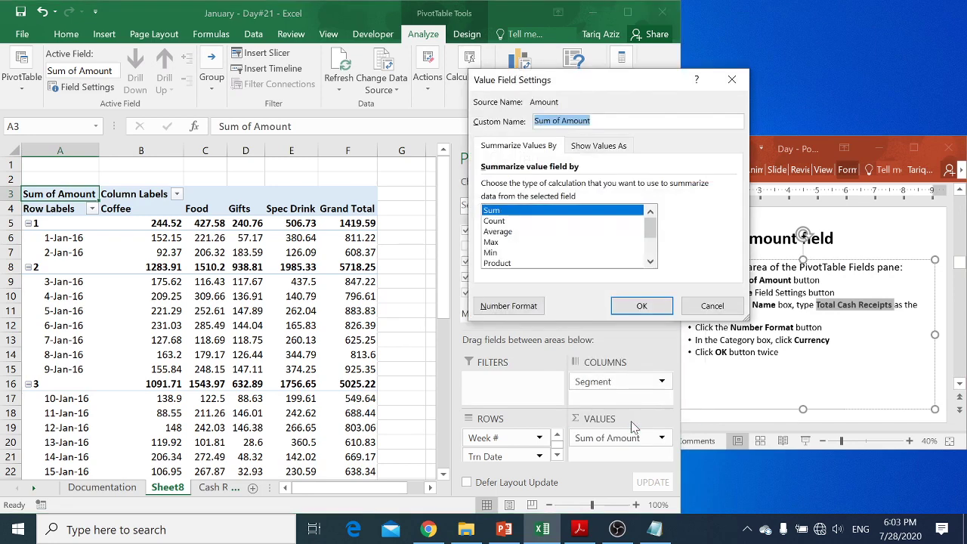
type("Total Cash Receipts")
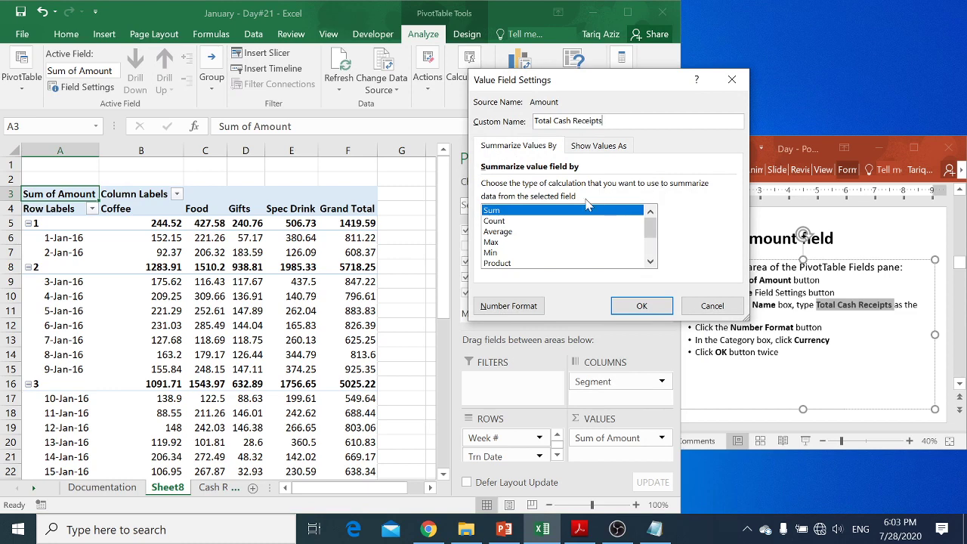
left_click(515, 212)
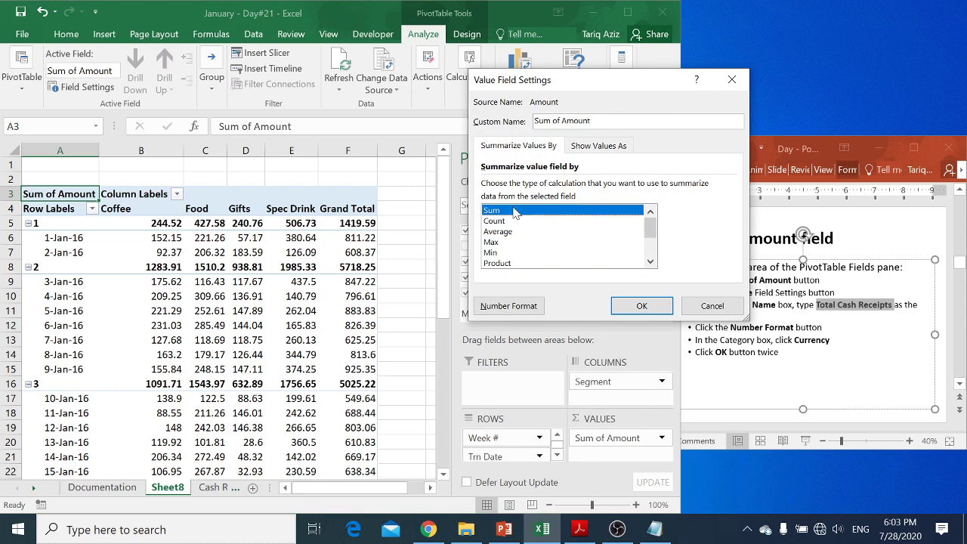
left_click(500, 305)
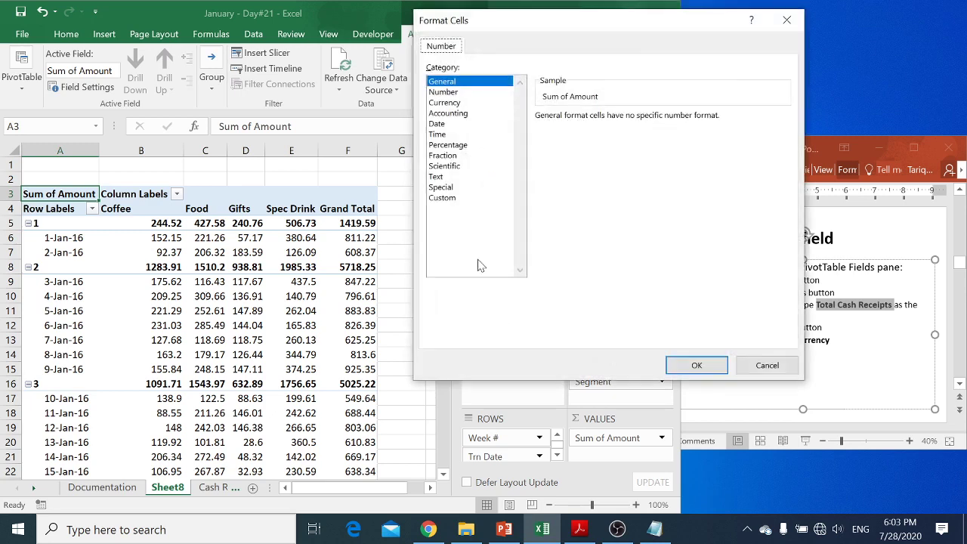
left_click(453, 103)
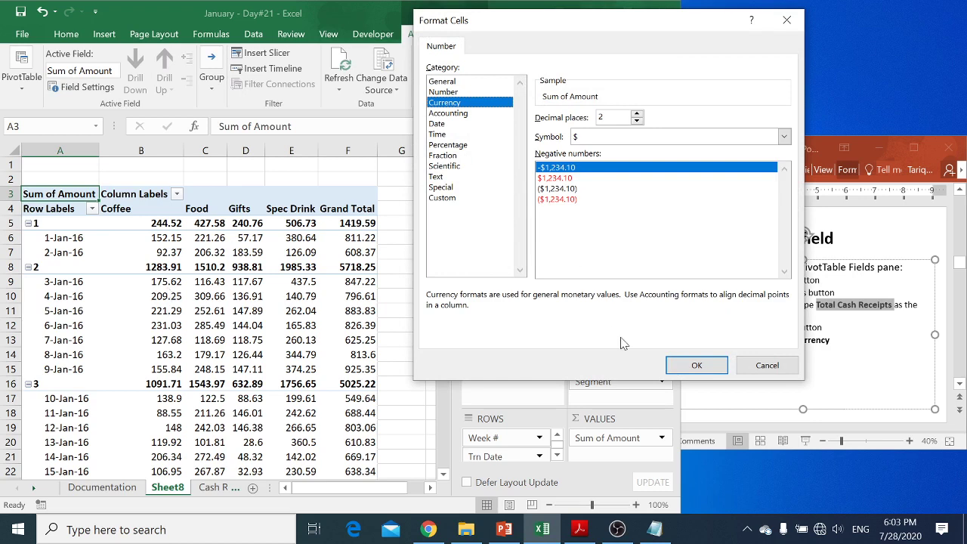
left_click(692, 372)
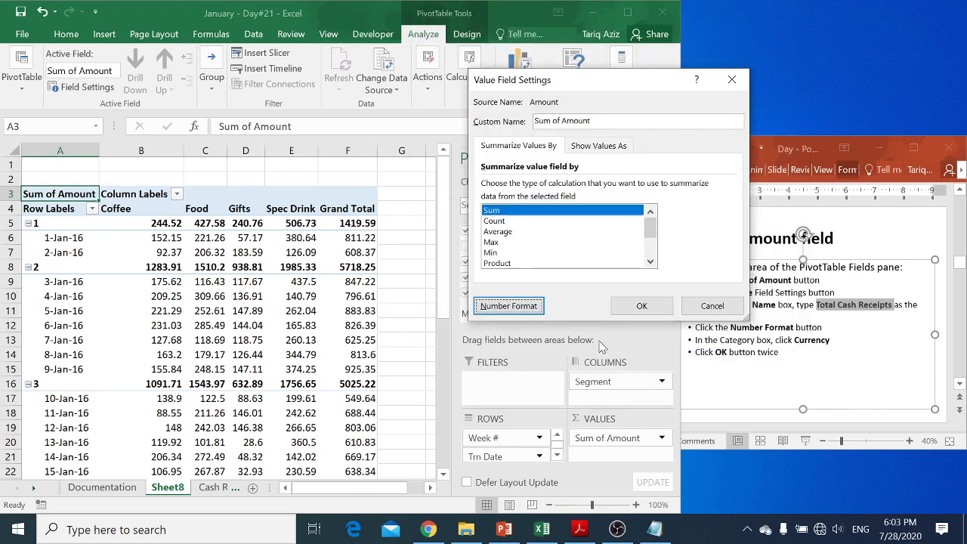
key("Return")
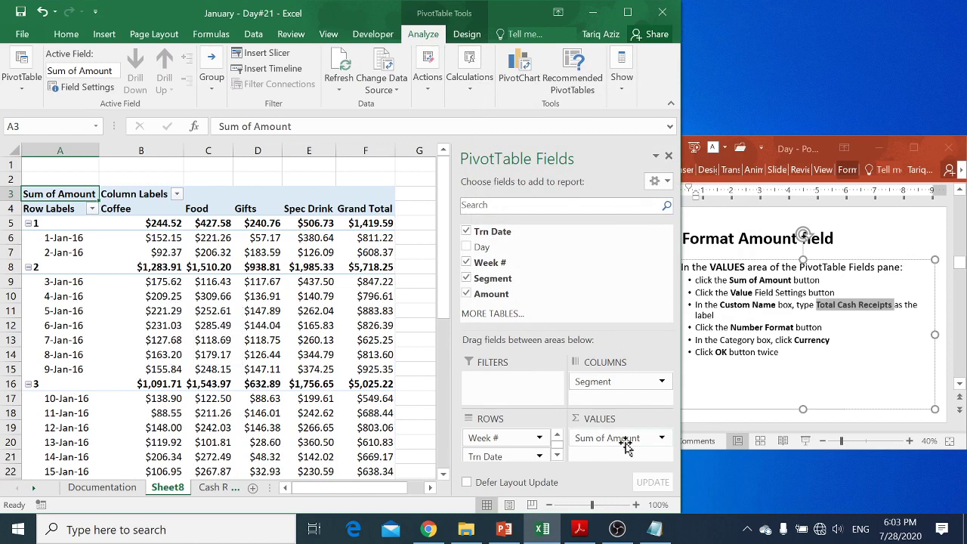
left_click(765, 406)
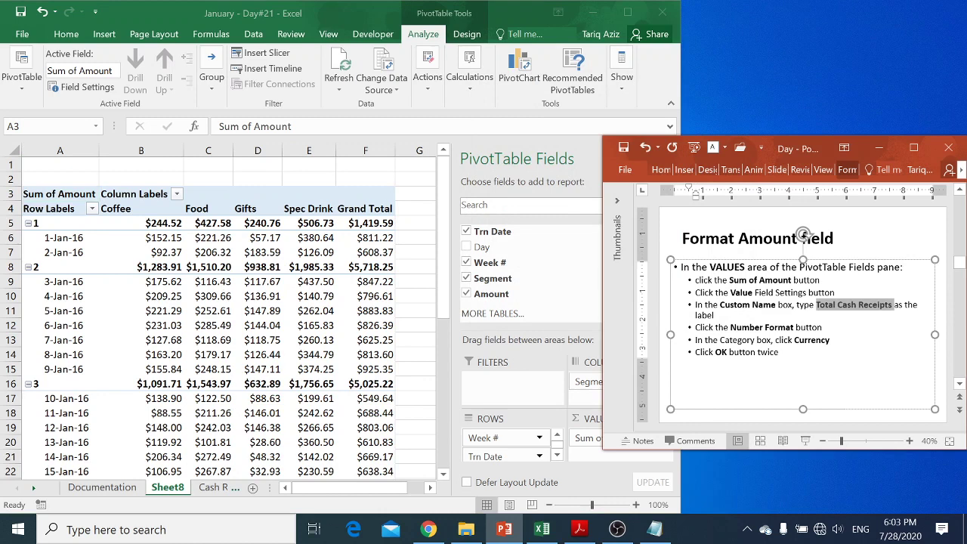
key("Page_Down")
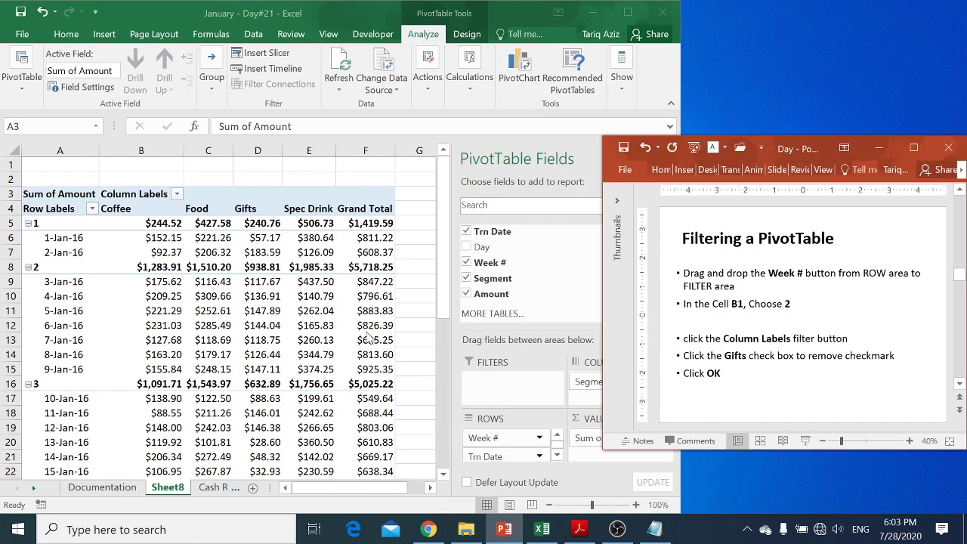
Switch back to Excel, select A1:B1, and click a PivotTable value cell to restore the field list
key("alt+Tab")
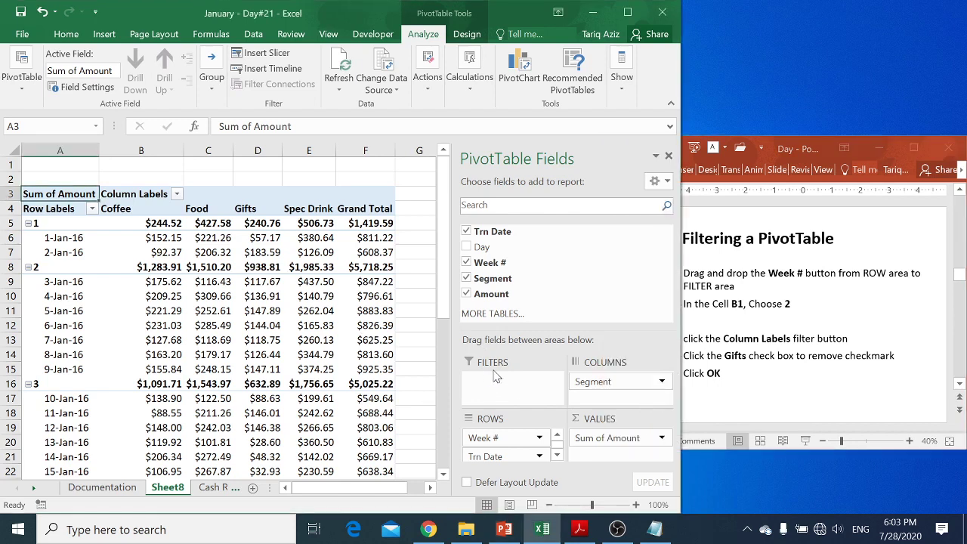
left_click_drag(489, 437, 491, 444)
left_click_drag(62, 163, 122, 163)
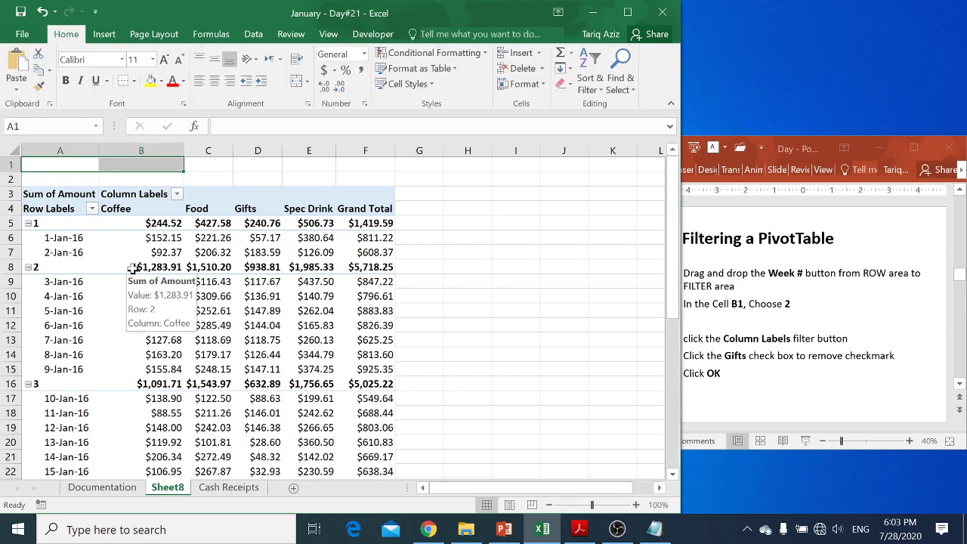
left_click(136, 164)
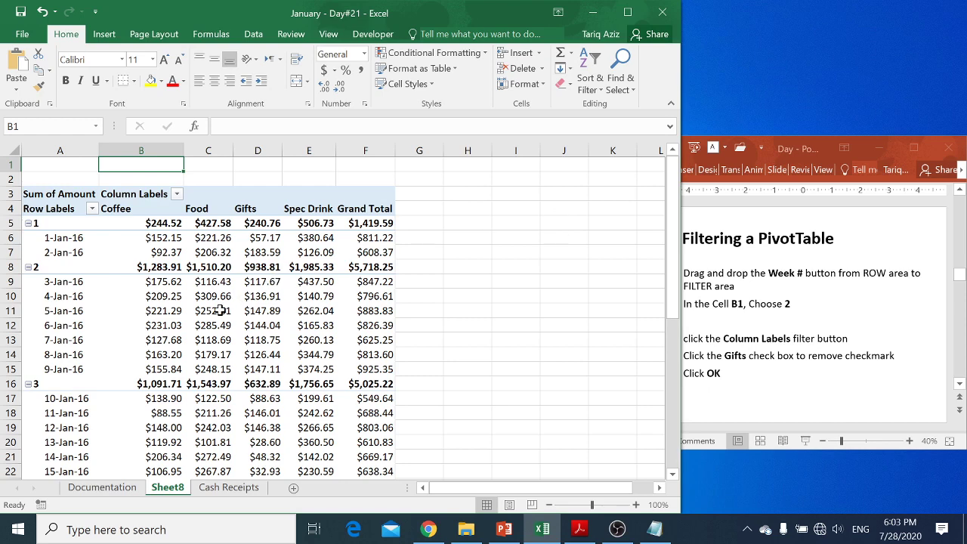
mouse_move(219, 311)
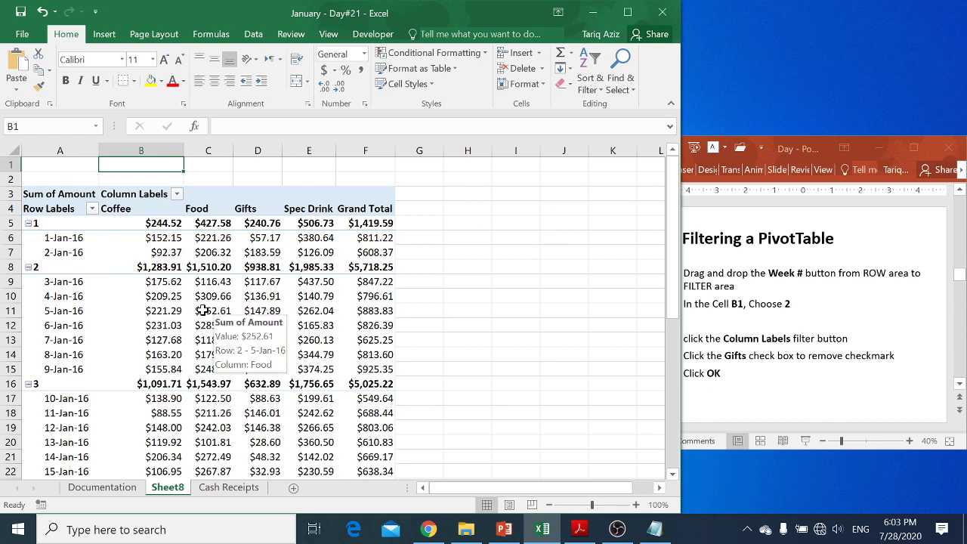
left_click(203, 310)
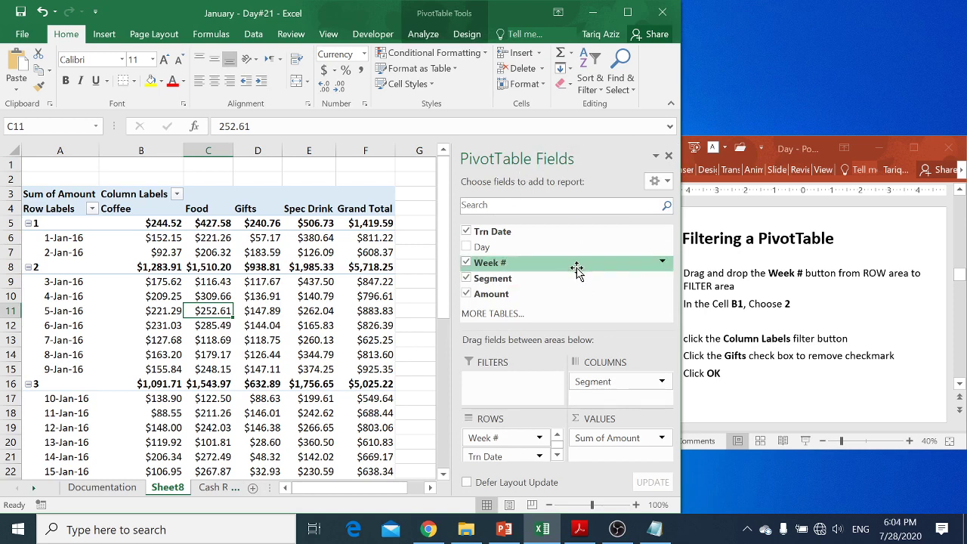
Move Week # into the report filters and filter to week 2, giving a $5,718.25 grand total
left_click(487, 441)
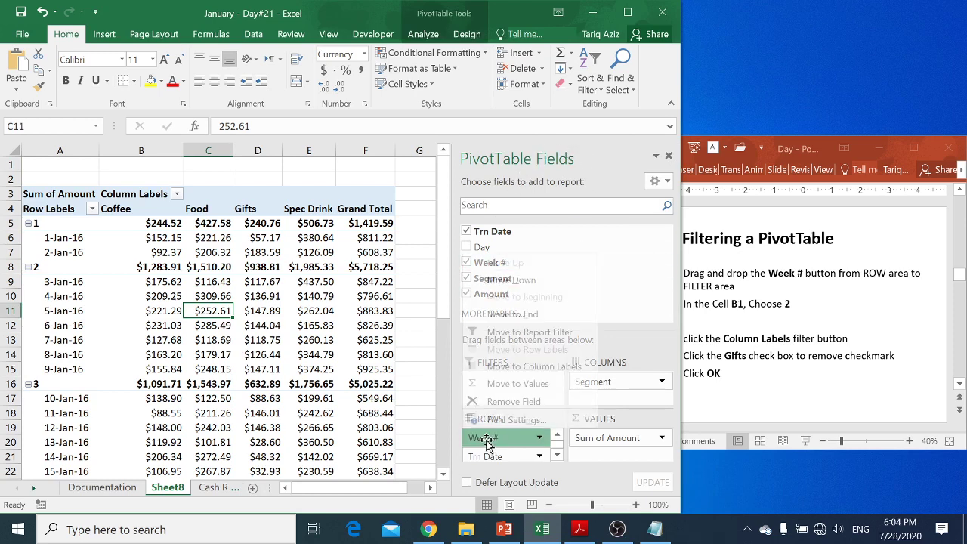
left_click_drag(488, 441, 498, 388)
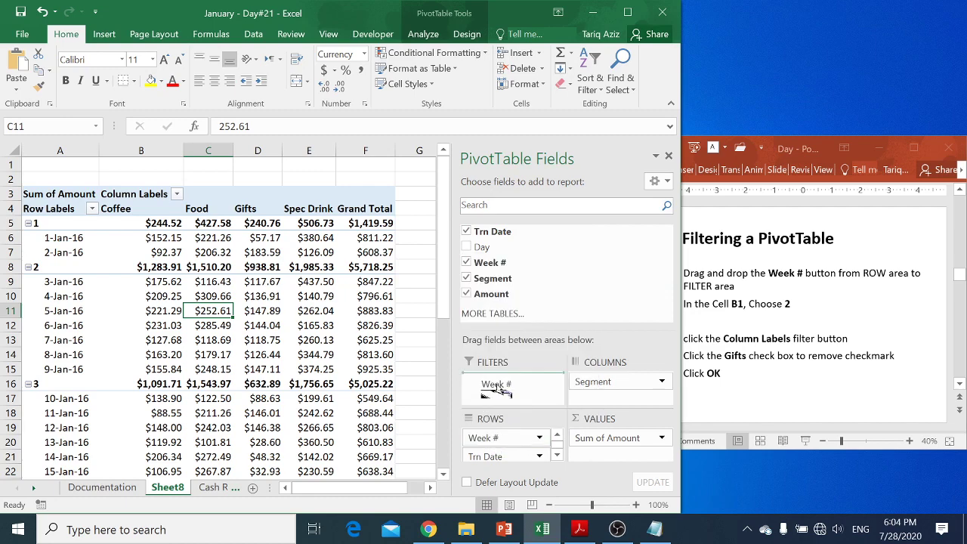
left_click_drag(496, 388, 497, 386)
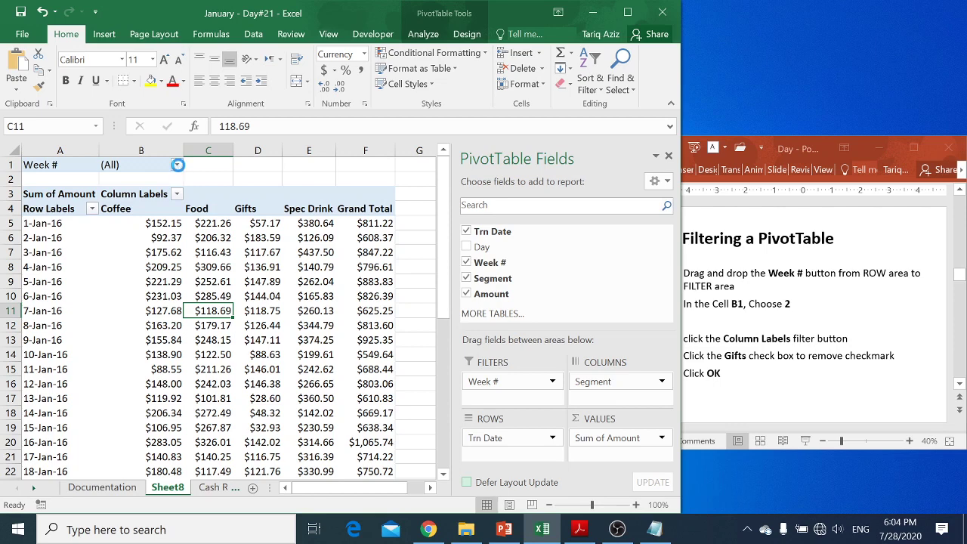
left_click(178, 166)
left_click(22, 225)
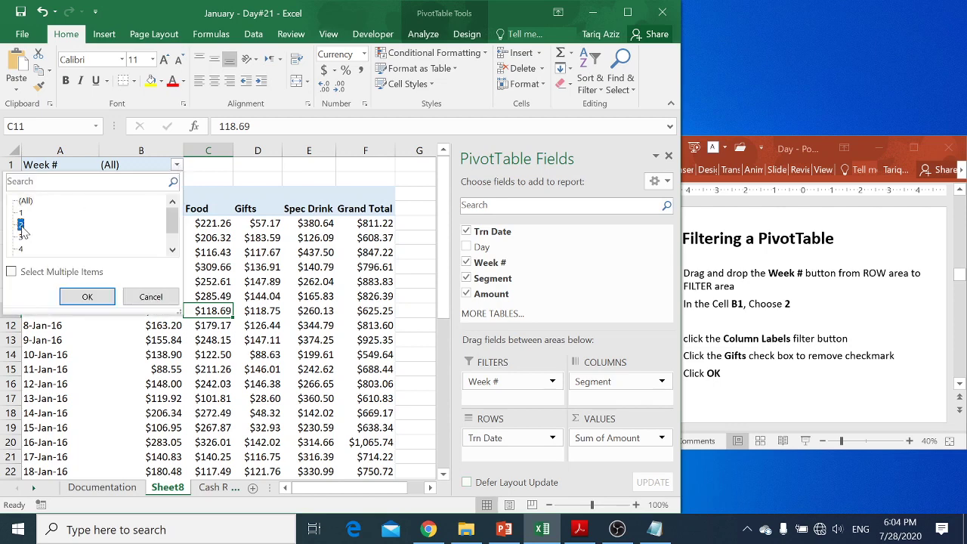
left_click(87, 297)
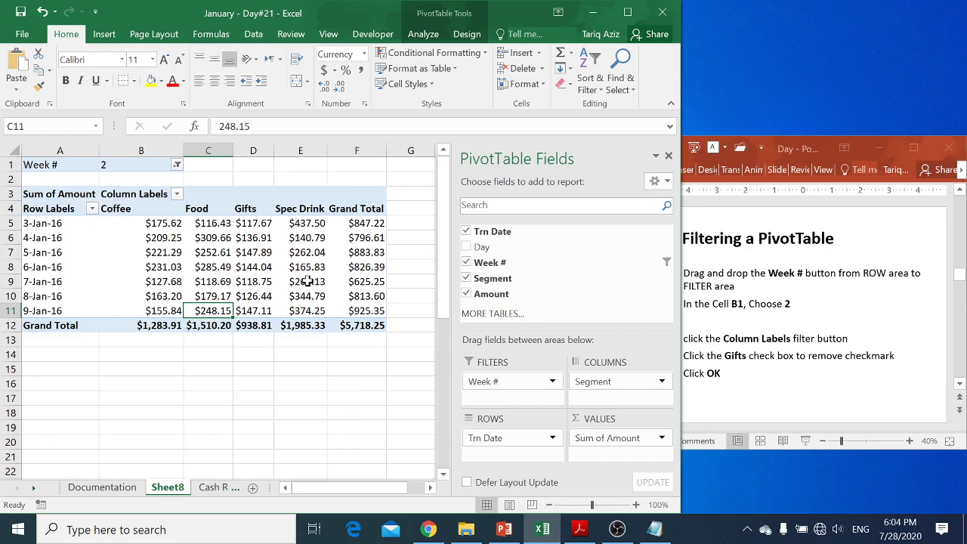
mouse_move(307, 281)
Uncheck Gifts in the Column Labels filter, leaving a $4,779.44 week-2 grand total
left_click(177, 195)
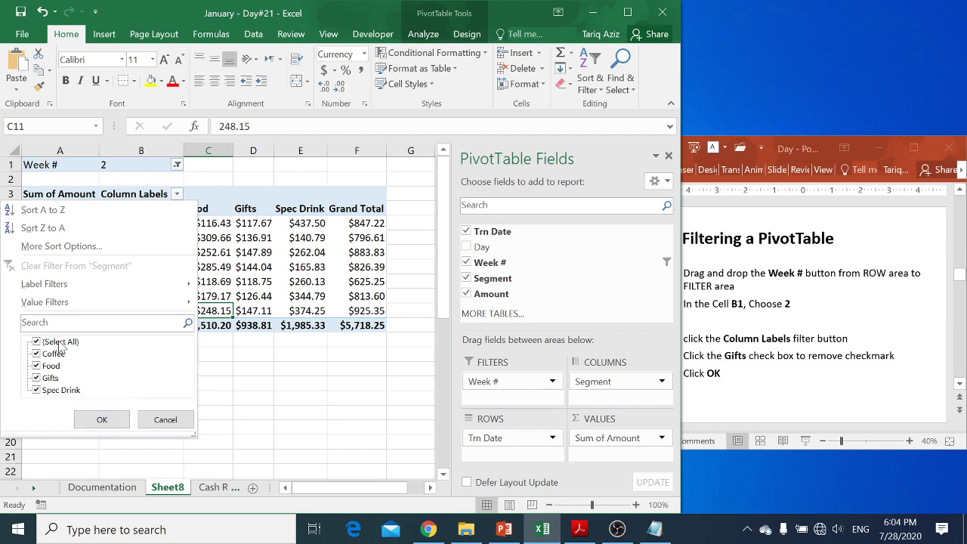
left_click(35, 379)
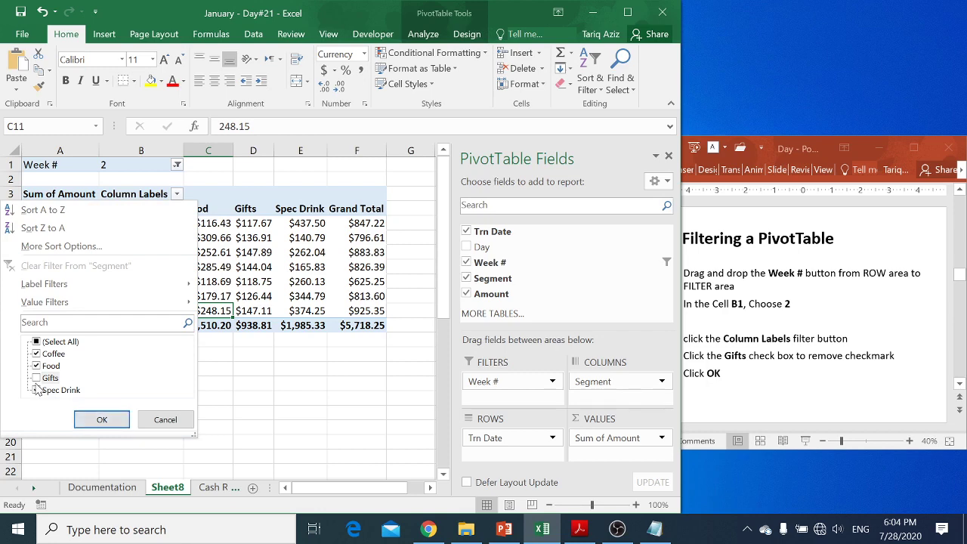
left_click(37, 378)
left_click(36, 378)
left_click(101, 420)
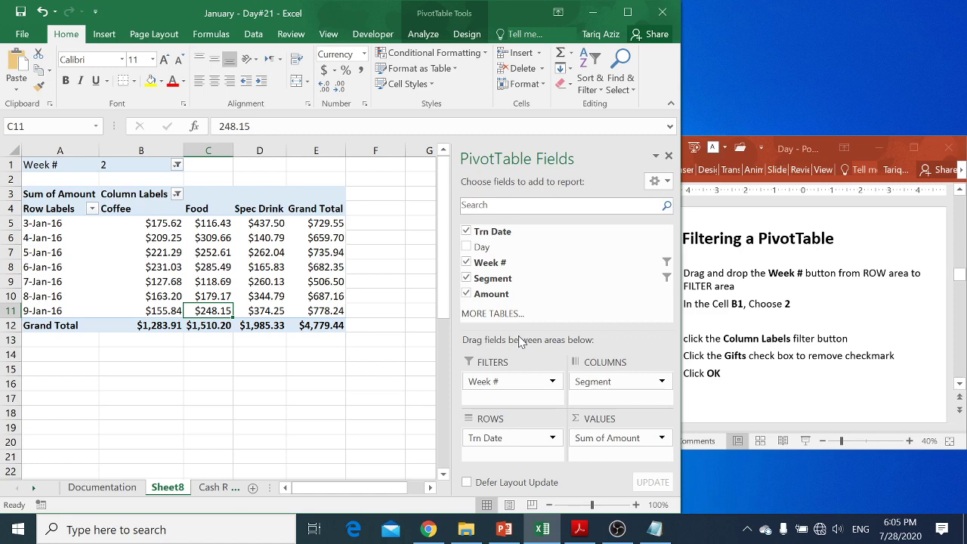
Advance the instruction slides one page and return to the workbook
left_click(742, 326)
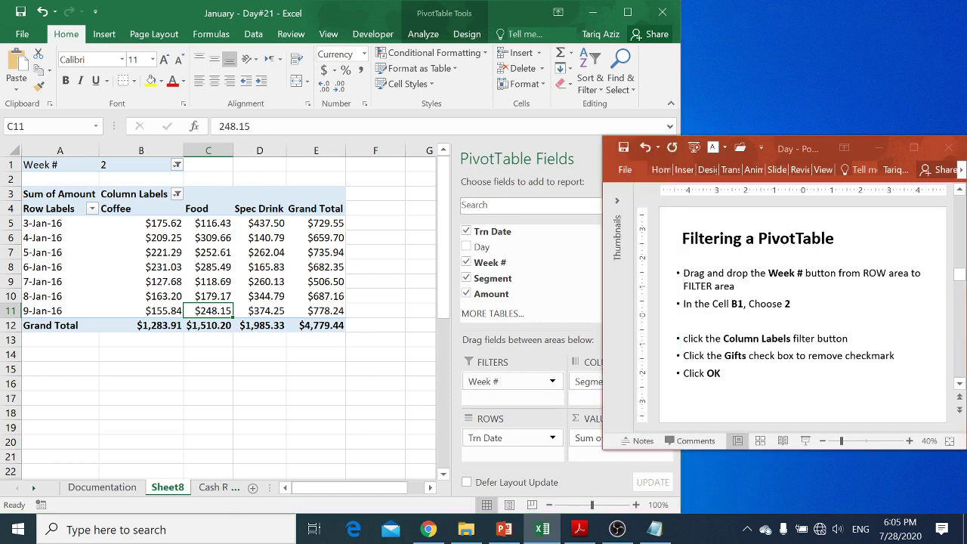
key("Page_Down")
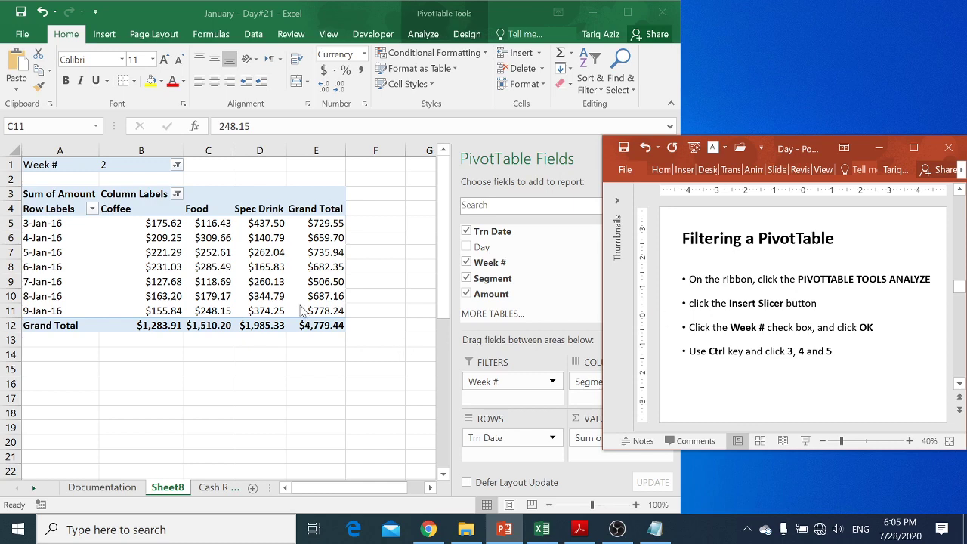
key("alt+Tab")
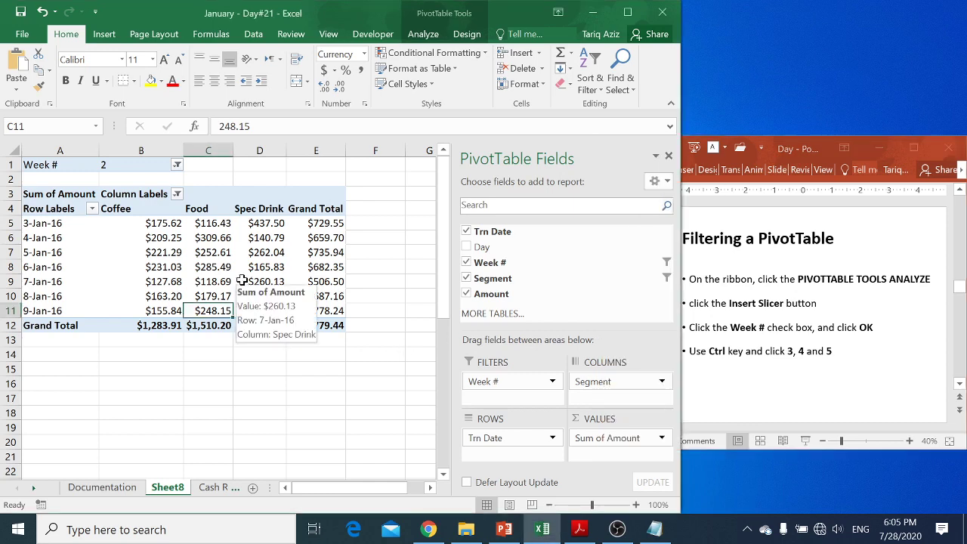
Insert a Week # slicer for the PivotTable from the Analyze tab
left_click(422, 34)
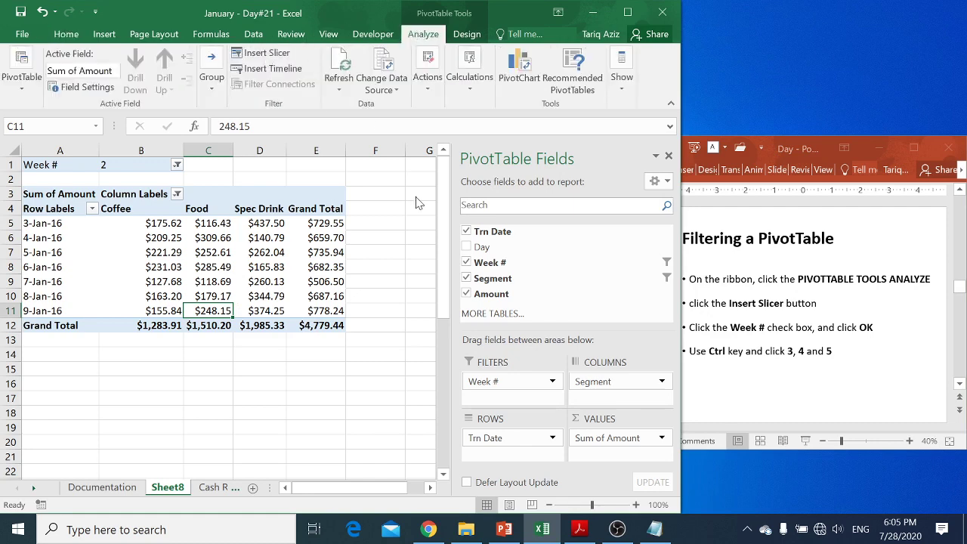
left_click(262, 52)
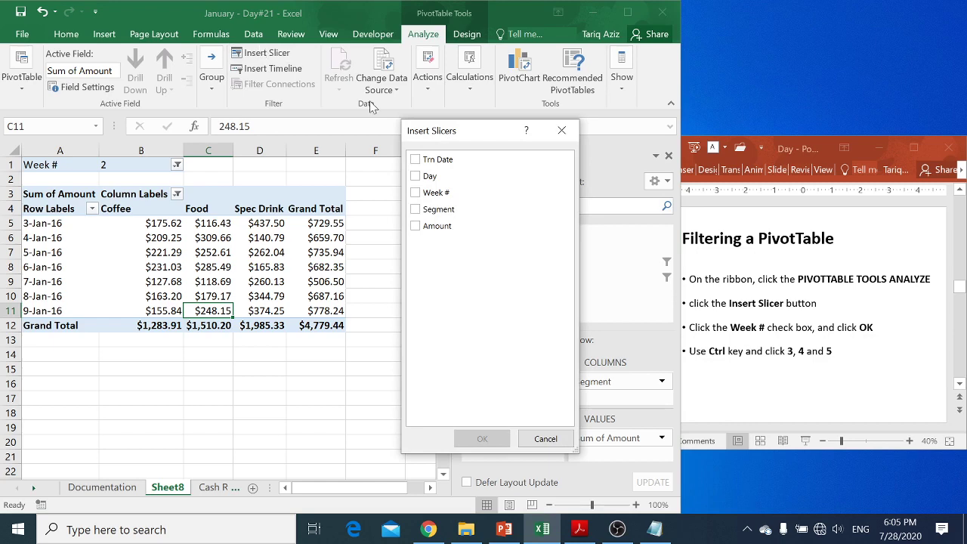
left_click(418, 194)
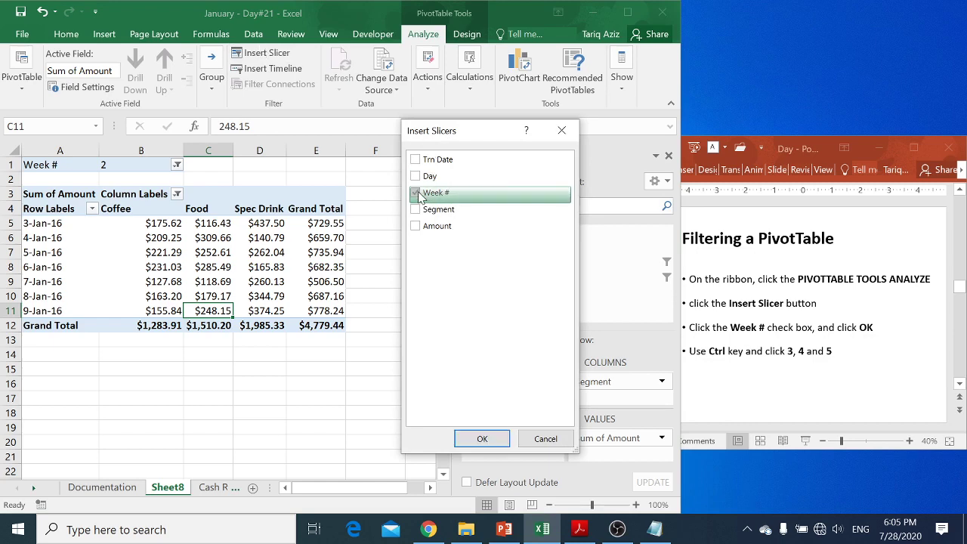
left_click(483, 439)
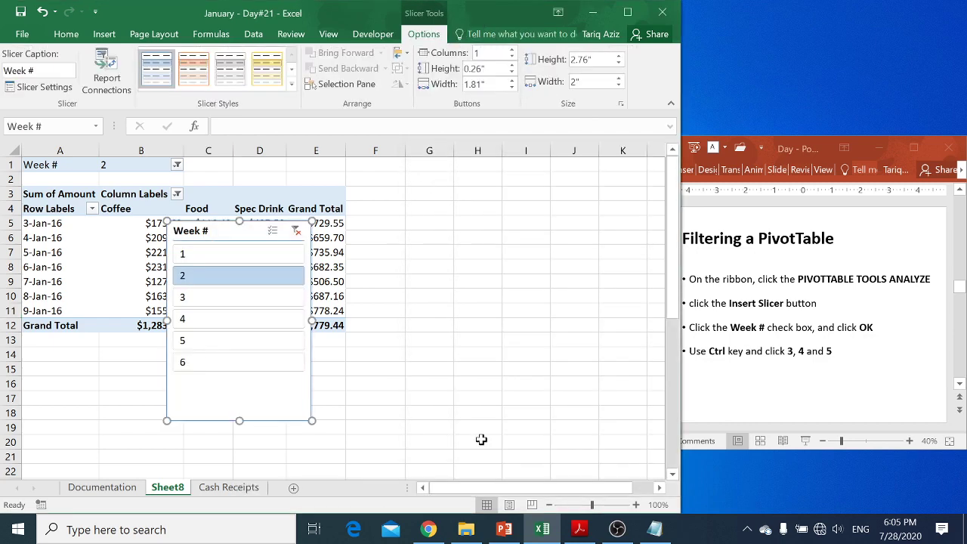
Move the Week # slicer beside the table near columns G–I and shrink it to about 2.19" by 1.43"
left_click_drag(252, 233, 490, 213)
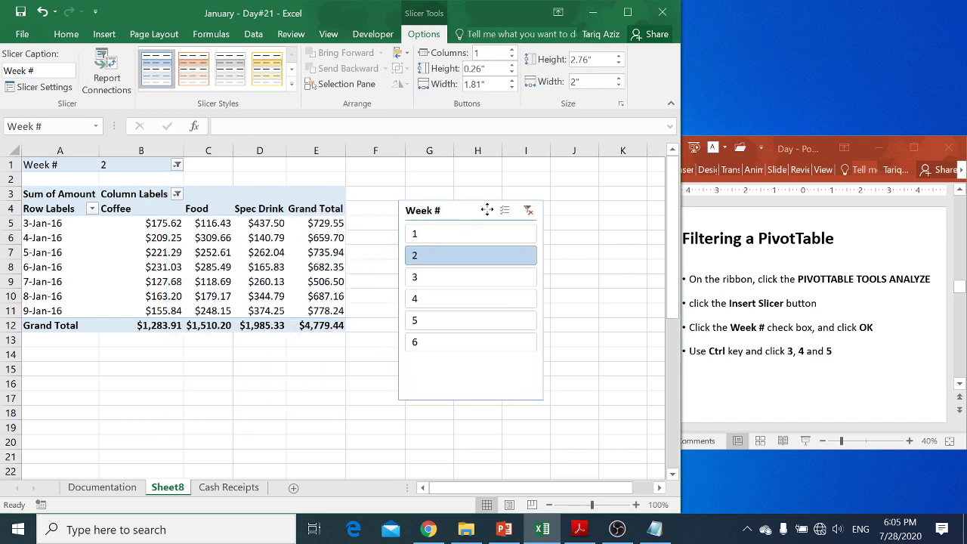
left_click_drag(548, 399, 521, 370)
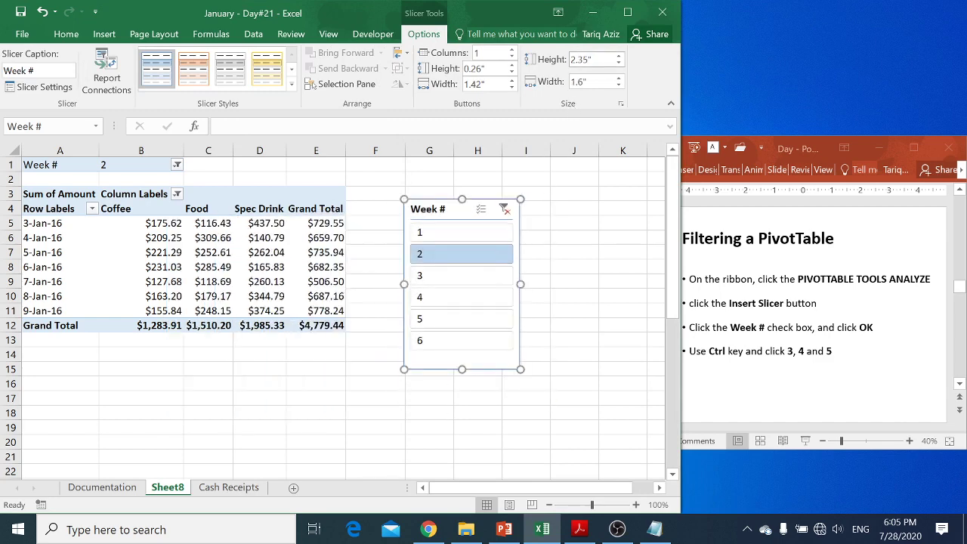
left_click(581, 59)
left_click_drag(521, 369, 507, 358)
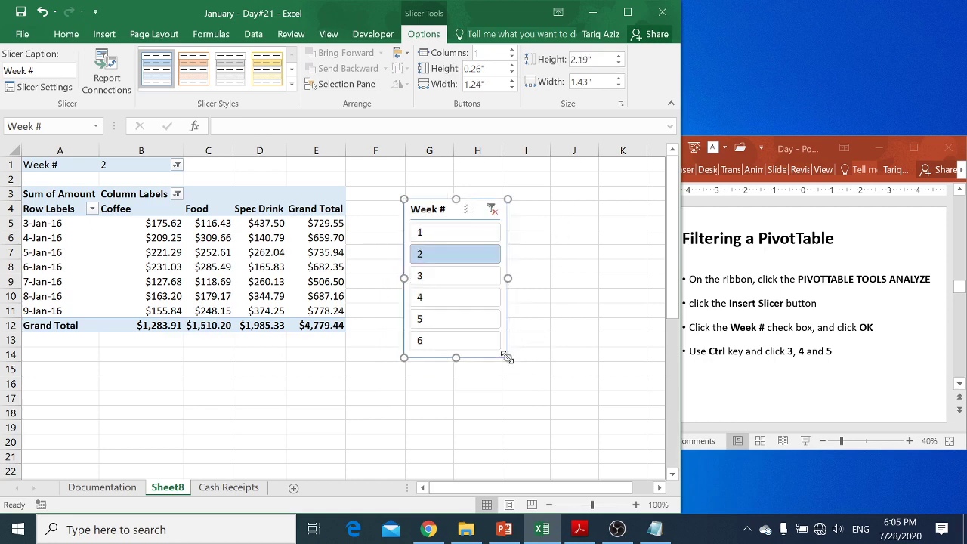
Use the Week # slicer to select weeks 1, 3 and 6, giving a $6,360.52 grand total
left_click(457, 236)
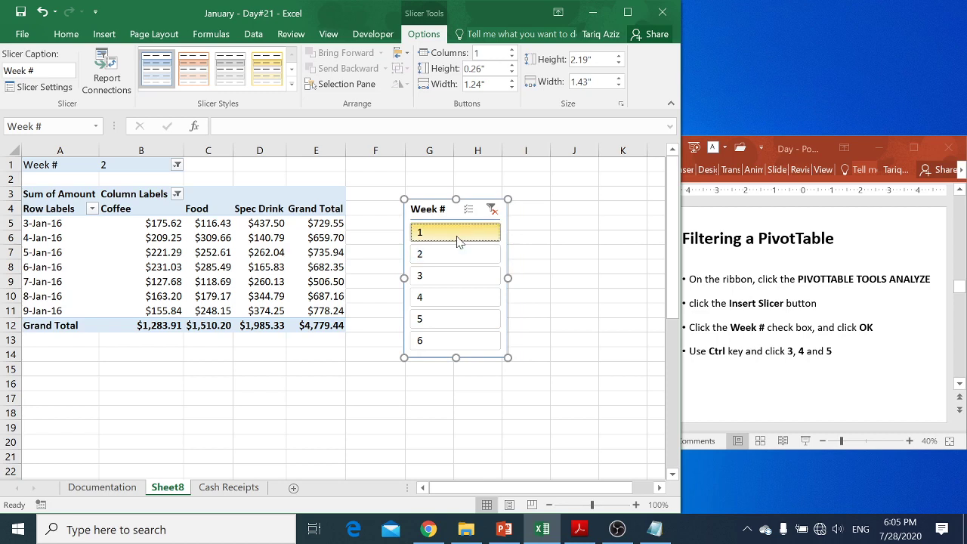
left_click(444, 342)
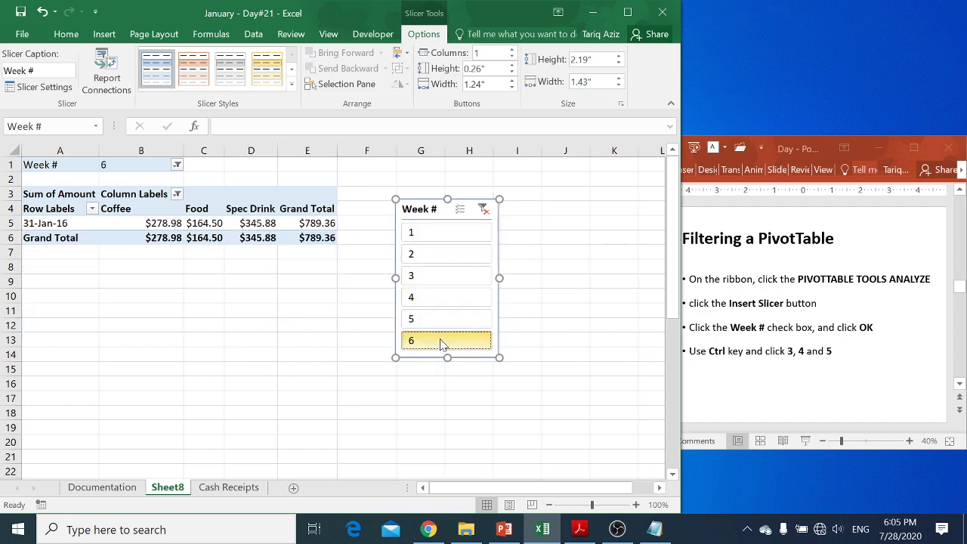
left_click(444, 234)
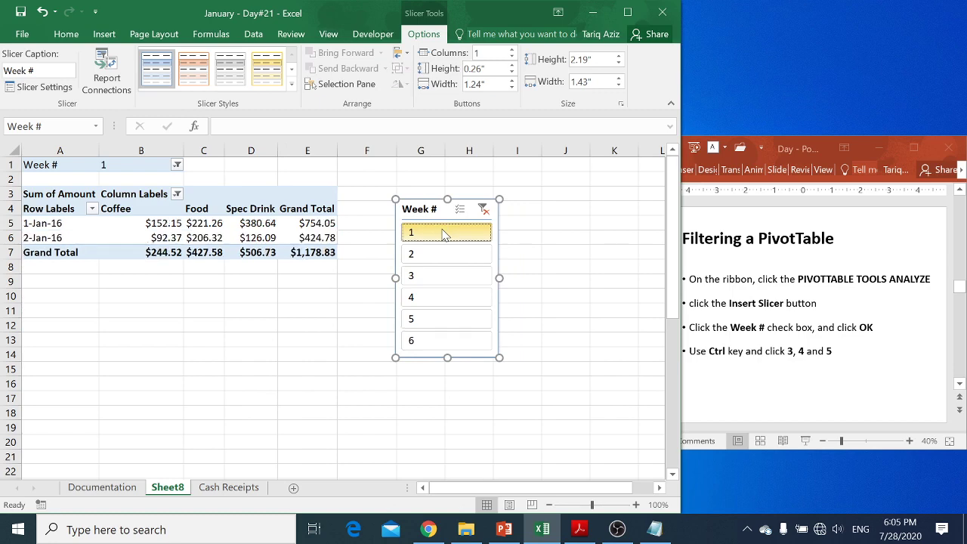
left_click(431, 344, "ctrl")
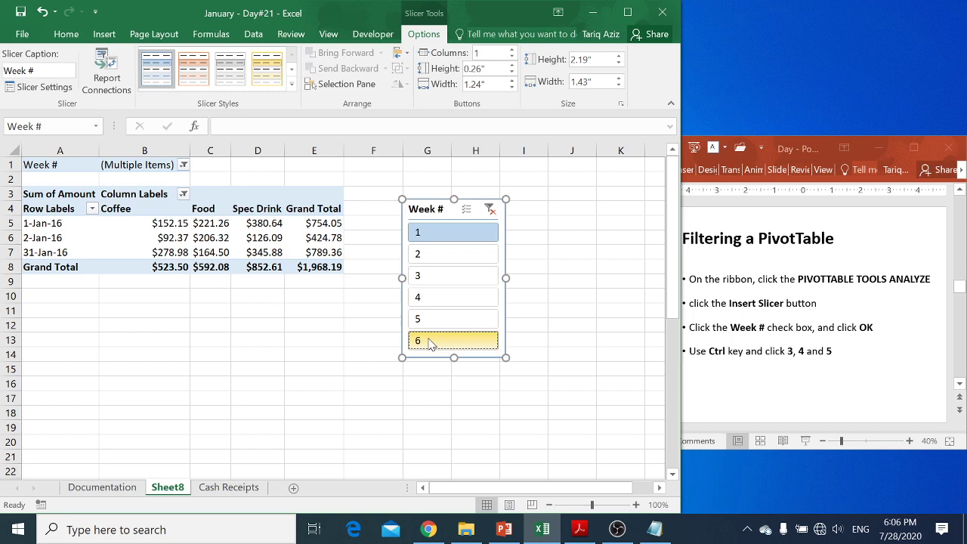
left_click(430, 342, "ctrl")
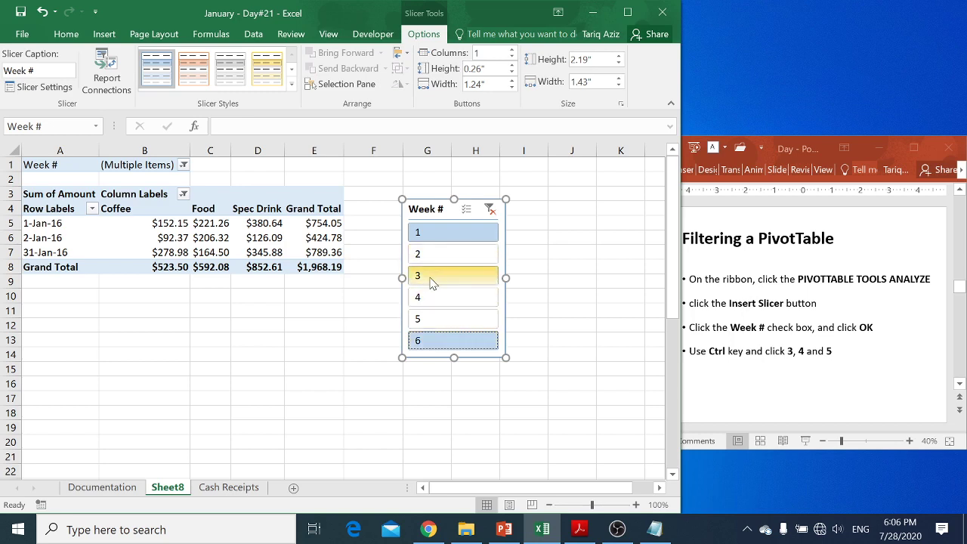
left_click(430, 280, "ctrl")
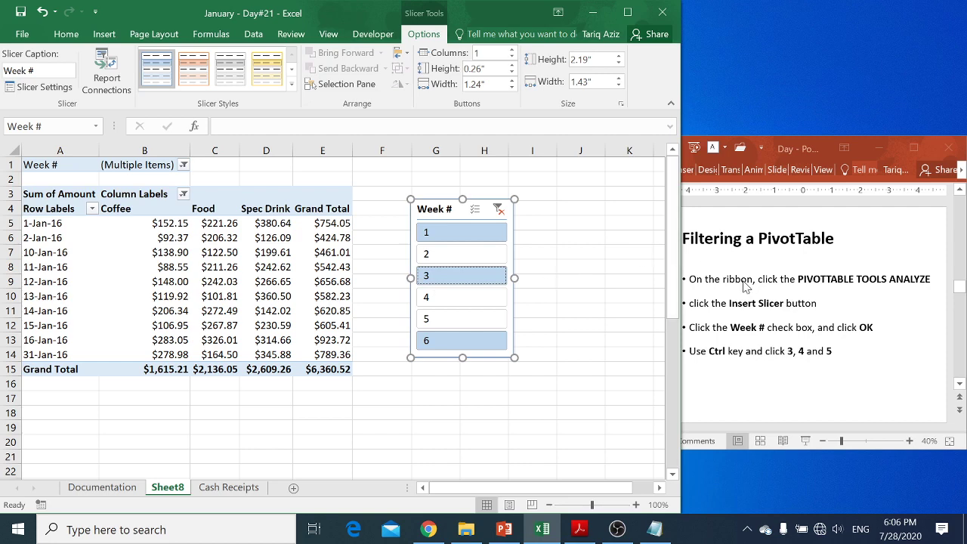
Advance the instruction slide, hide the PivotTable Fields pane, and maximize the Excel window
left_click(708, 299)
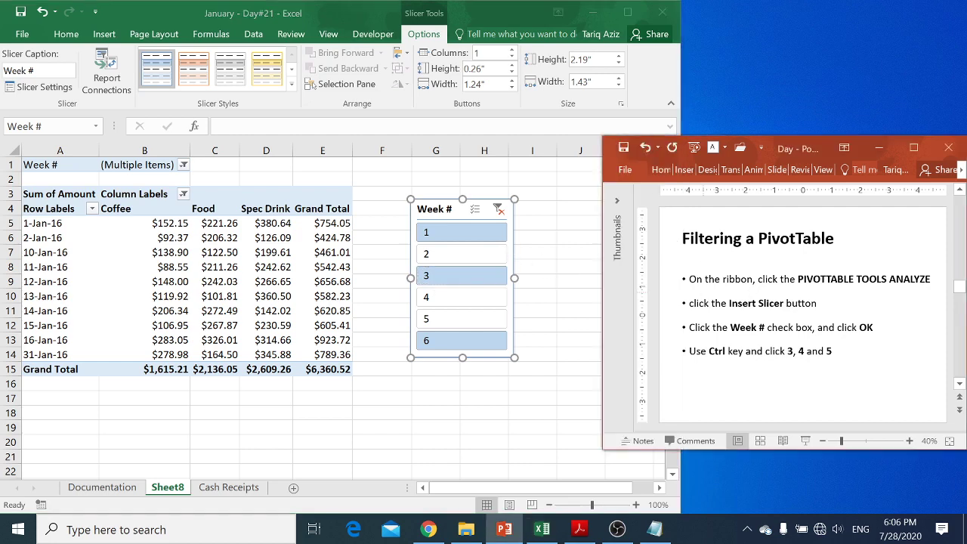
key("Page_Down")
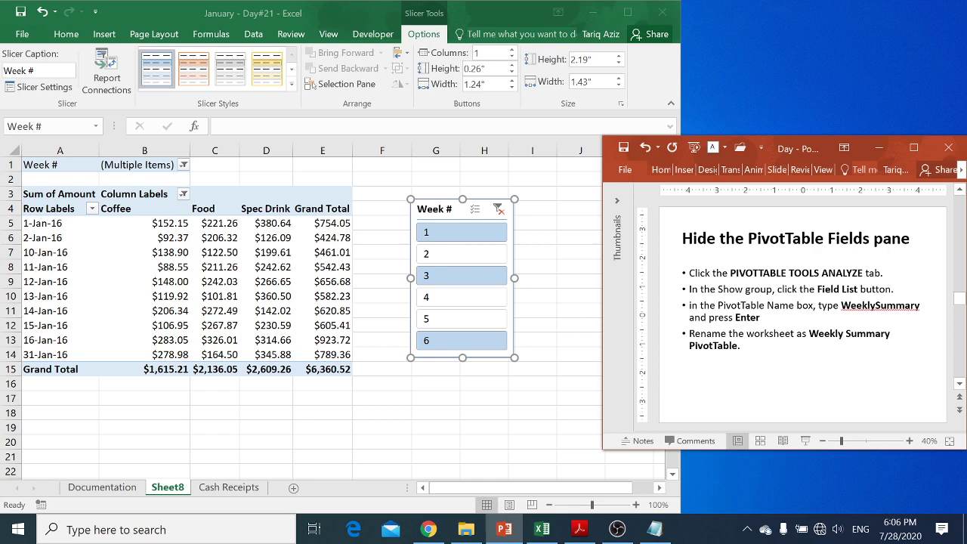
left_click(281, 285)
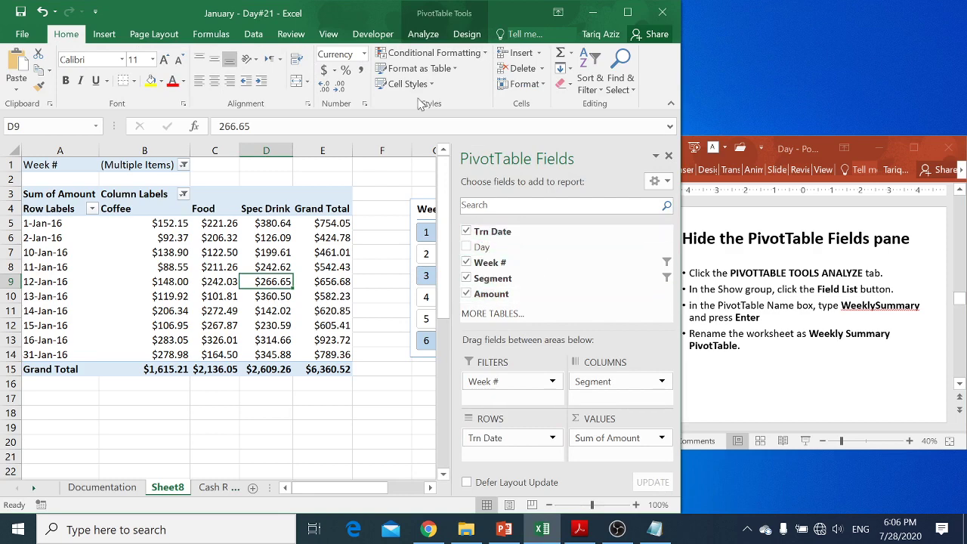
left_click(423, 35)
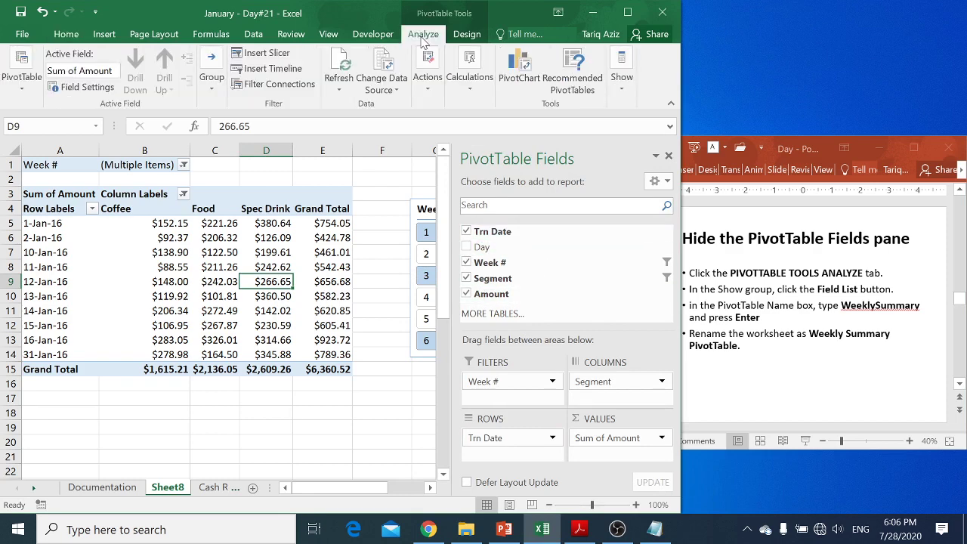
left_click(623, 83)
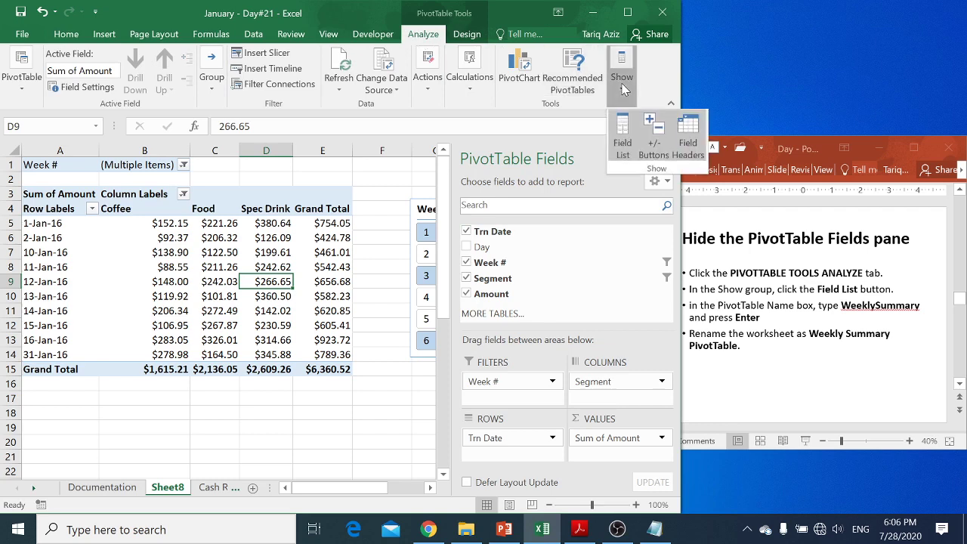
left_click(624, 140)
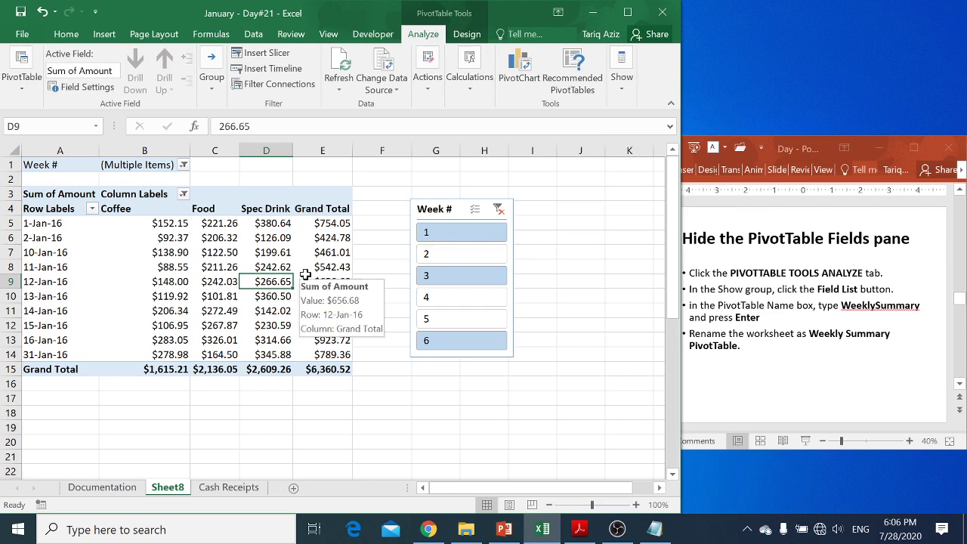
left_click(213, 255)
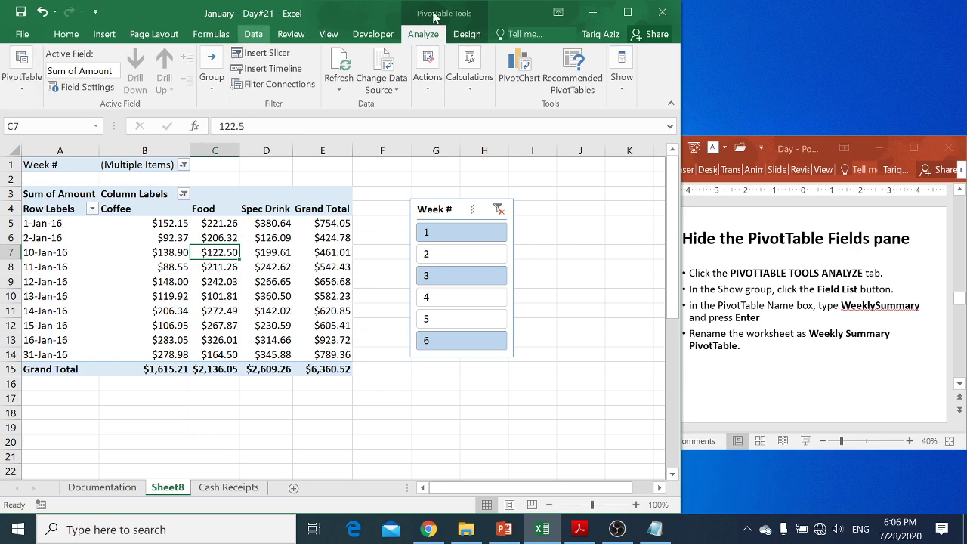
left_click(627, 13)
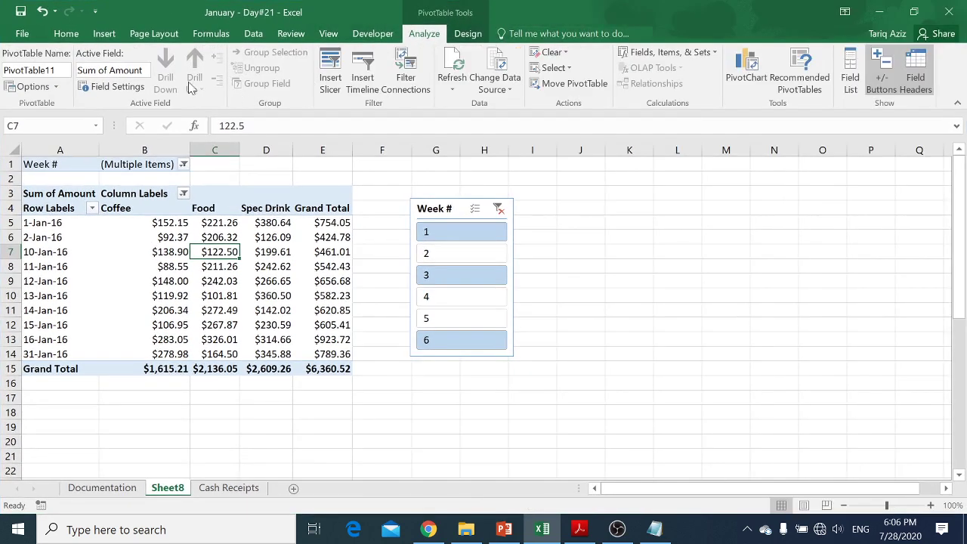
Change the PivotTable Name on the Analyze tab to 'Weekly Summary PivotTable'
left_click(28, 69)
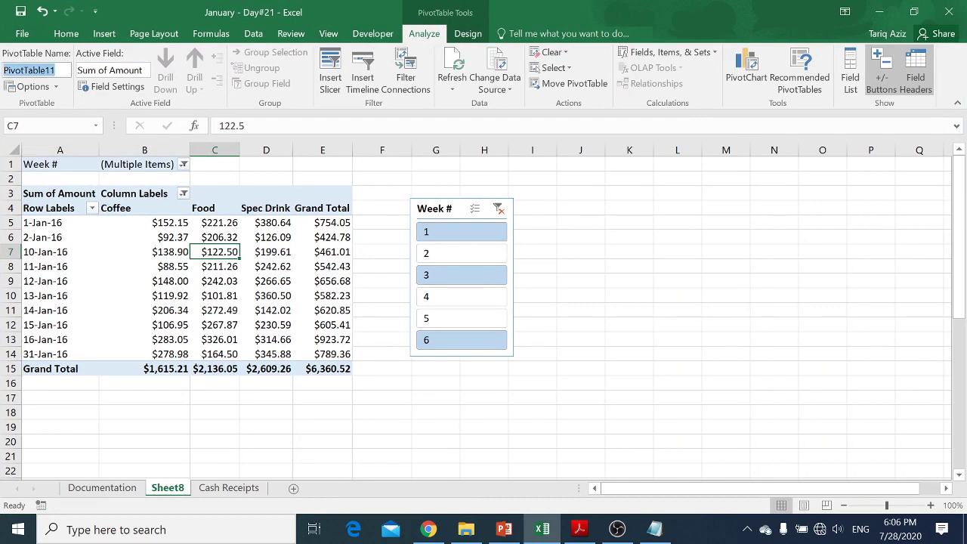
key("alt+Tab")
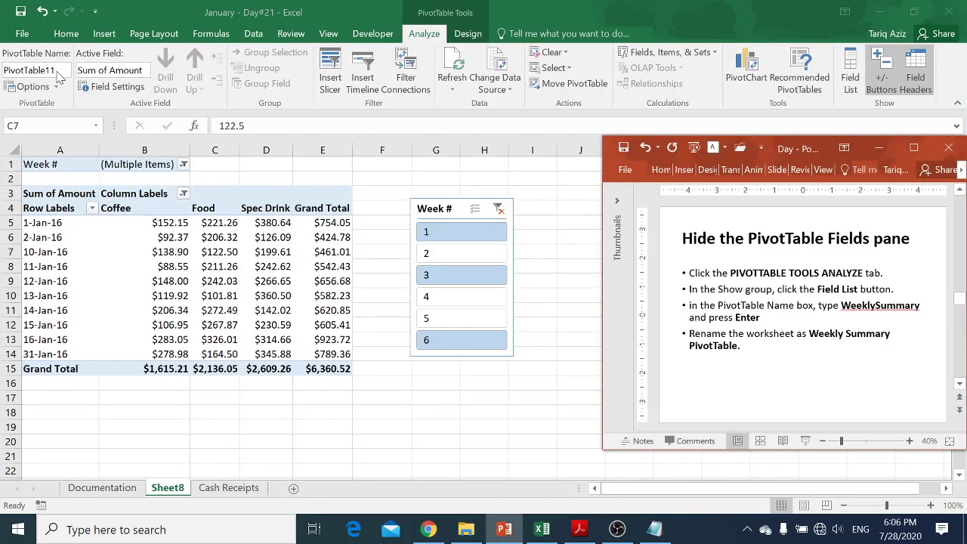
key("alt+Tab")
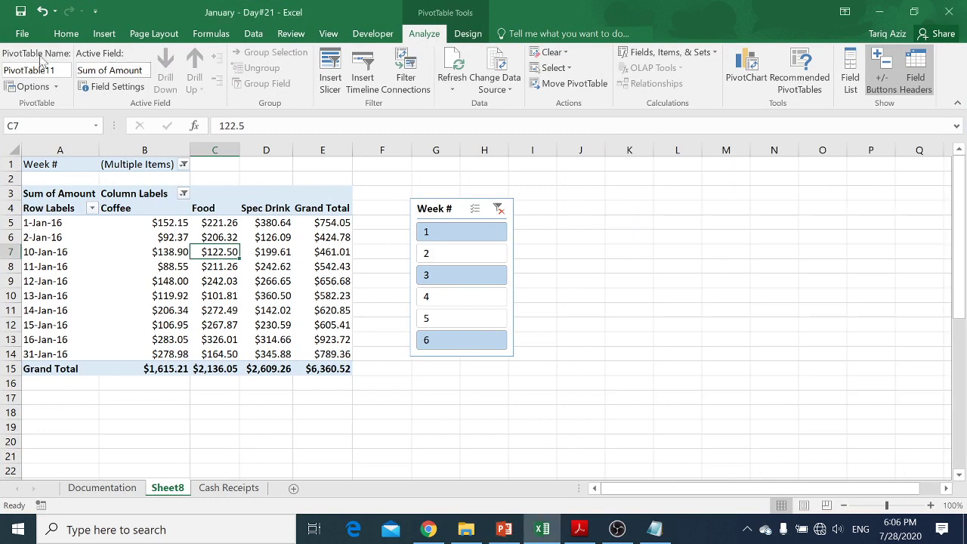
type("WeeklySum")
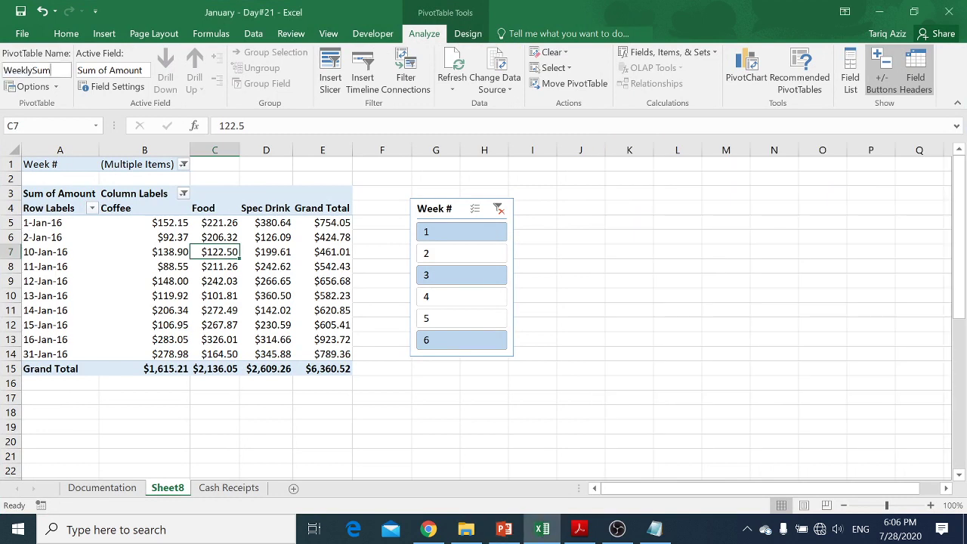
type("ary")
left_click(157, 237)
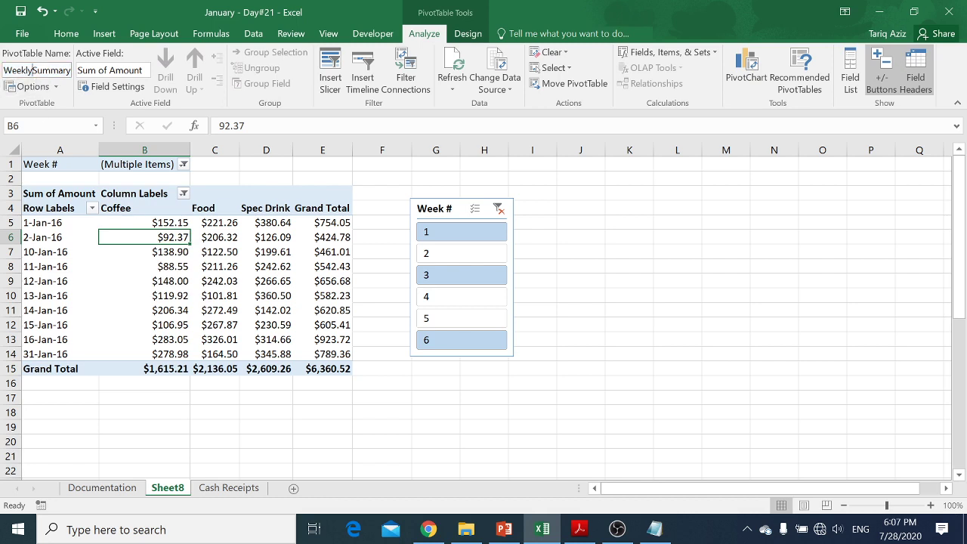
left_click(34, 69)
key("End")
type("Piv")
type("otTable")
left_click(55, 141)
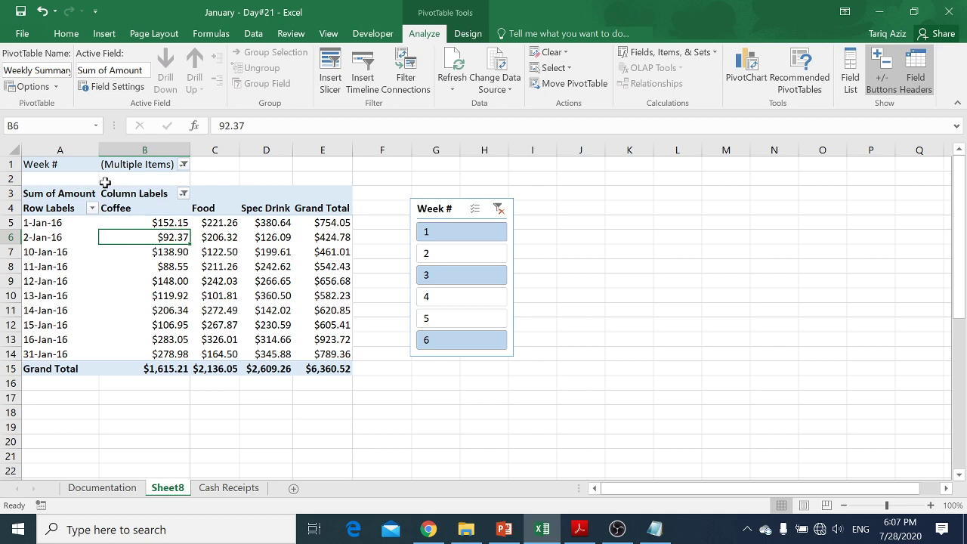
Restore Excel beside PowerPoint's 'Refreshing a PivotTable' slide and select the 12-Jan-16 Food value
left_click(915, 12)
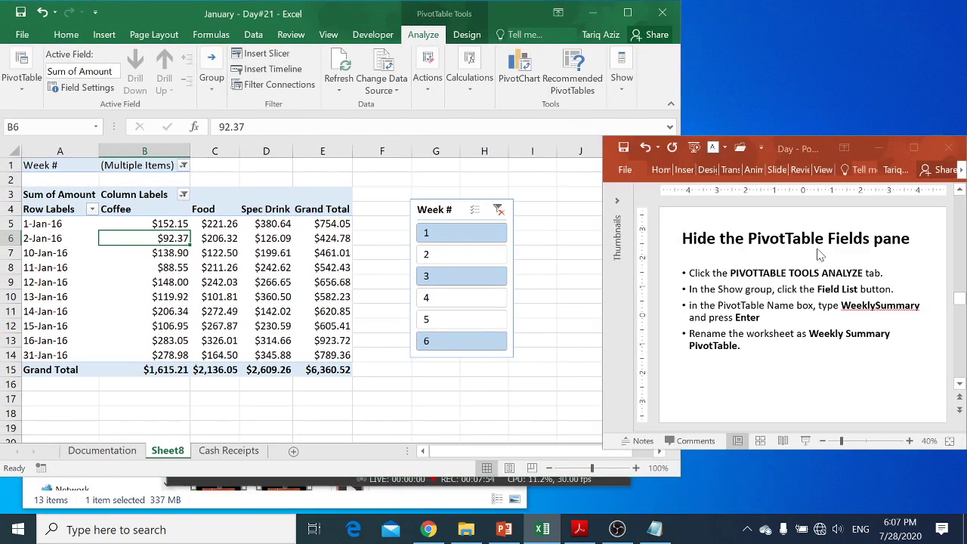
left_click(820, 255)
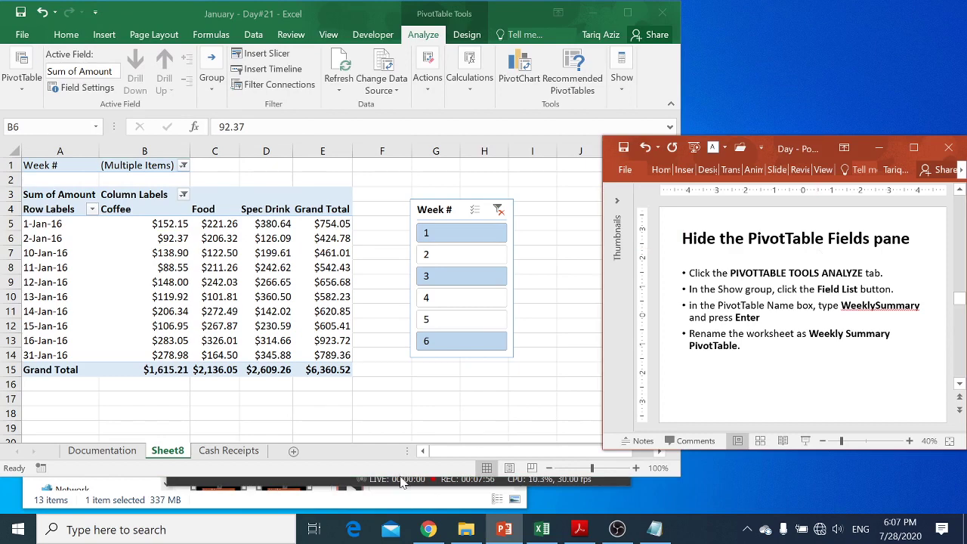
left_click_drag(400, 476, 400, 512)
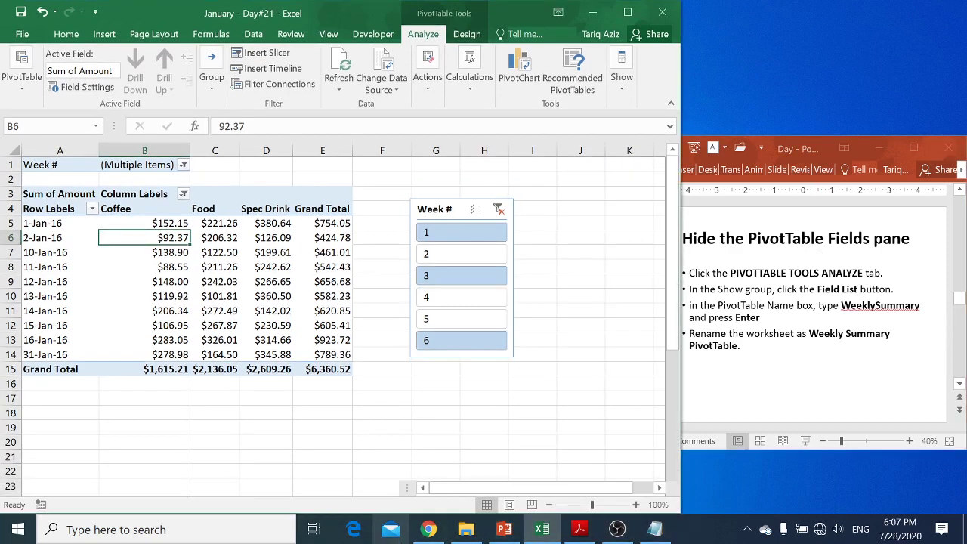
left_click(764, 393)
scroll(765, 393, "down", 1)
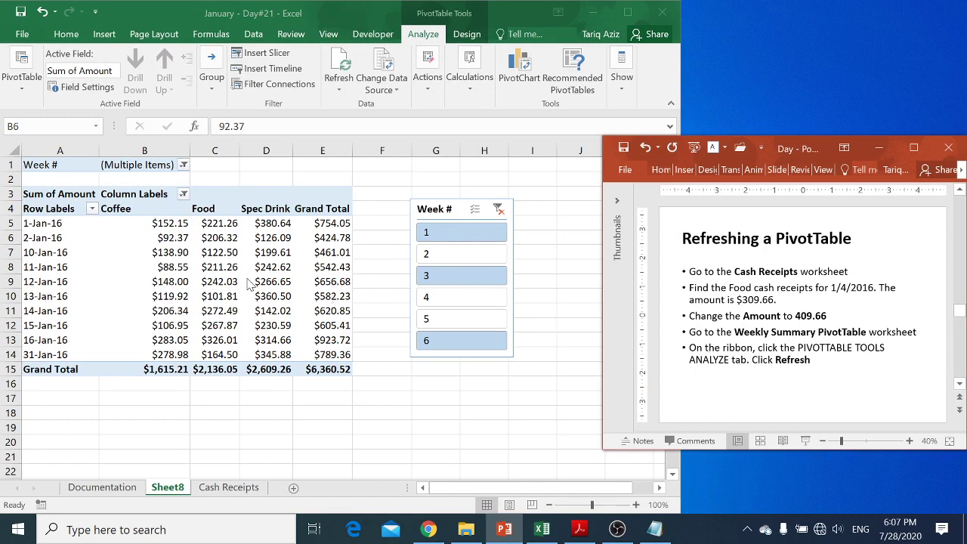
left_click(250, 281)
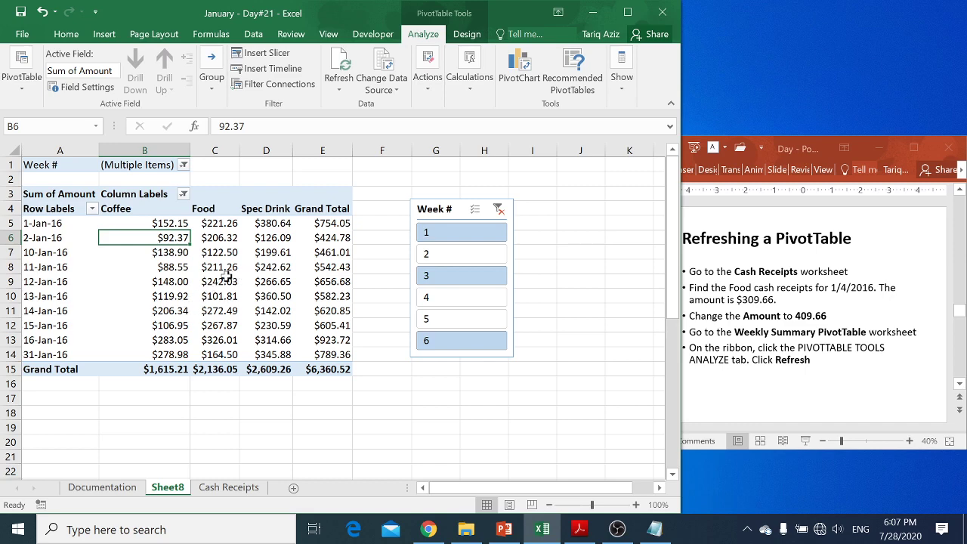
left_click(225, 280)
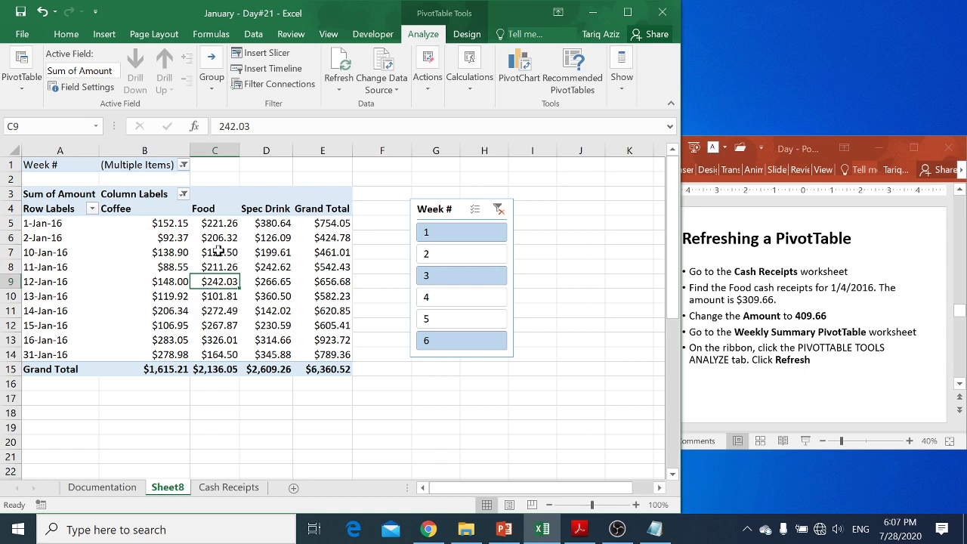
Set the Week # filter to (All) and select the 4-Jan-16 Food amount of $309.66
left_click(445, 256)
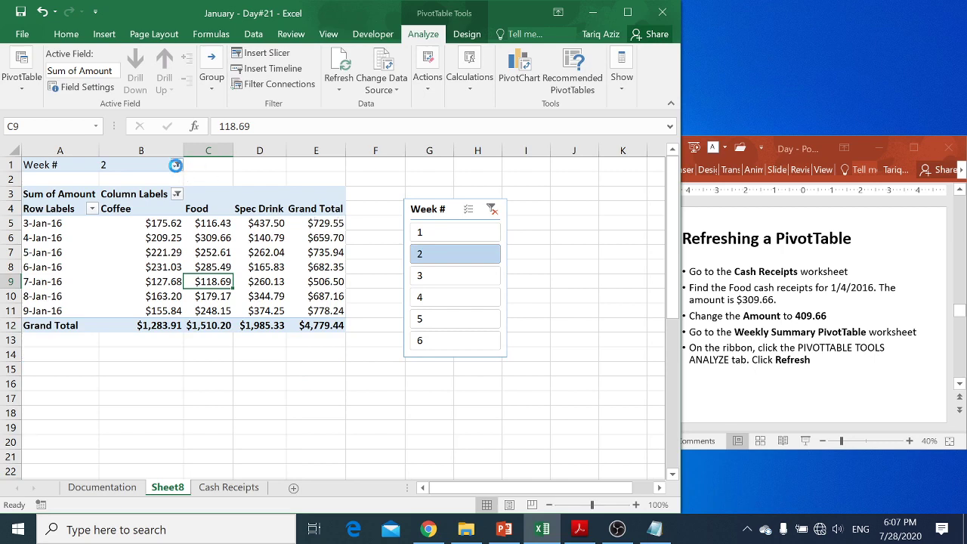
left_click(176, 165)
left_click(21, 201)
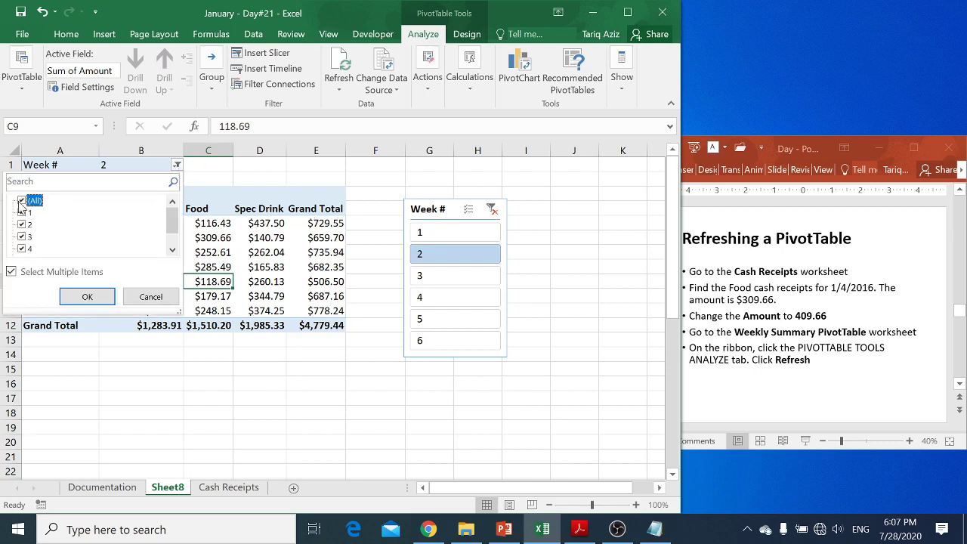
left_click(84, 298)
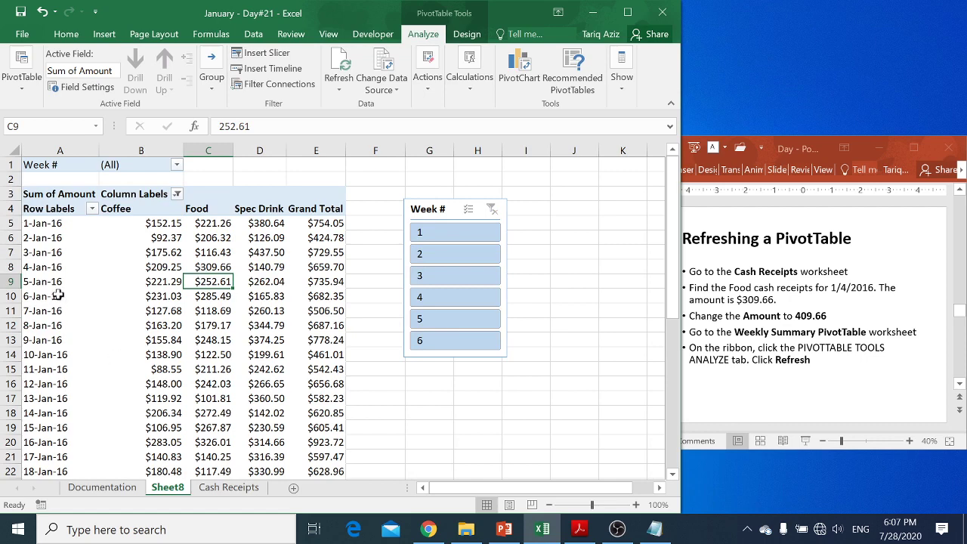
left_click(9, 267)
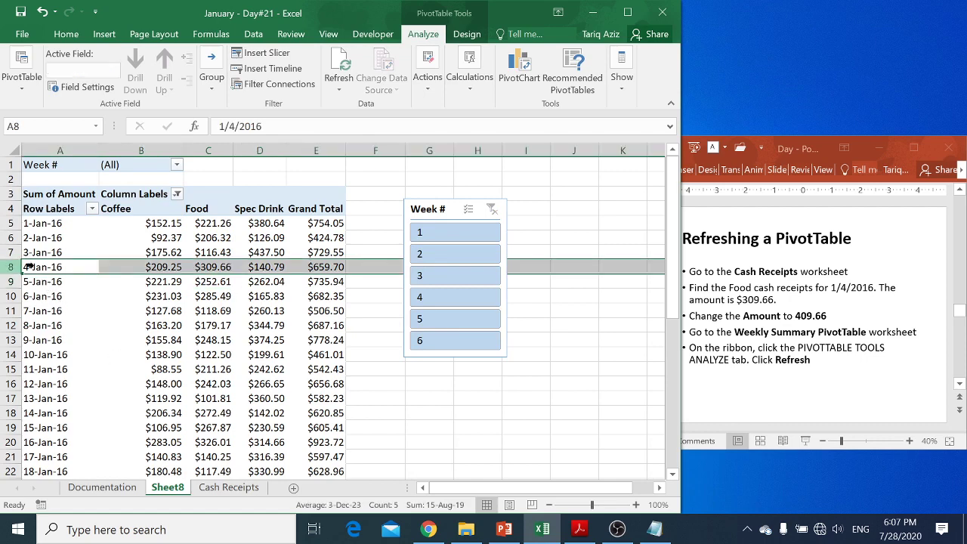
left_click(210, 267)
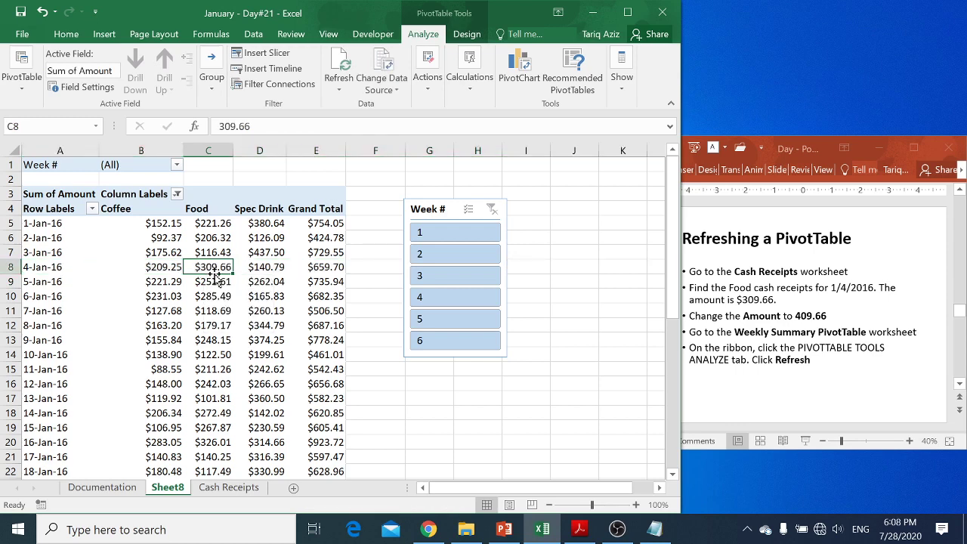
Edit the 4-Jan-16 Food amount on Cash Receipts from 309.66 to 1309.66, then return to Sheet8
left_click(230, 490)
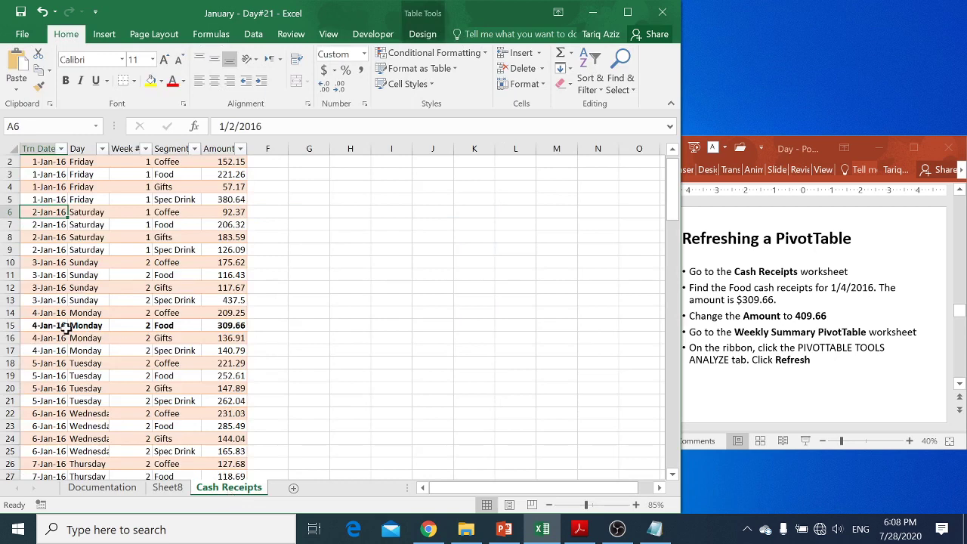
left_click(210, 326)
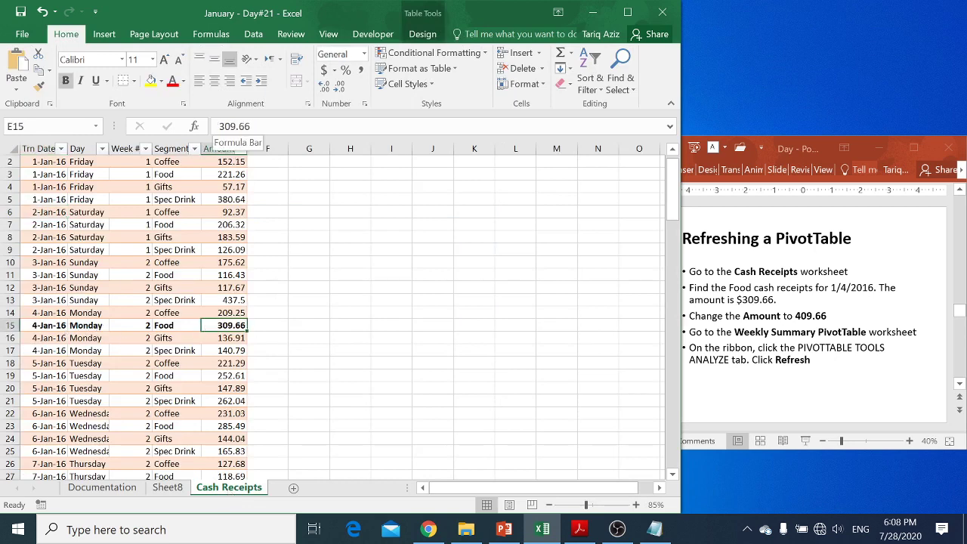
key("F2")
key("Home")
type("1")
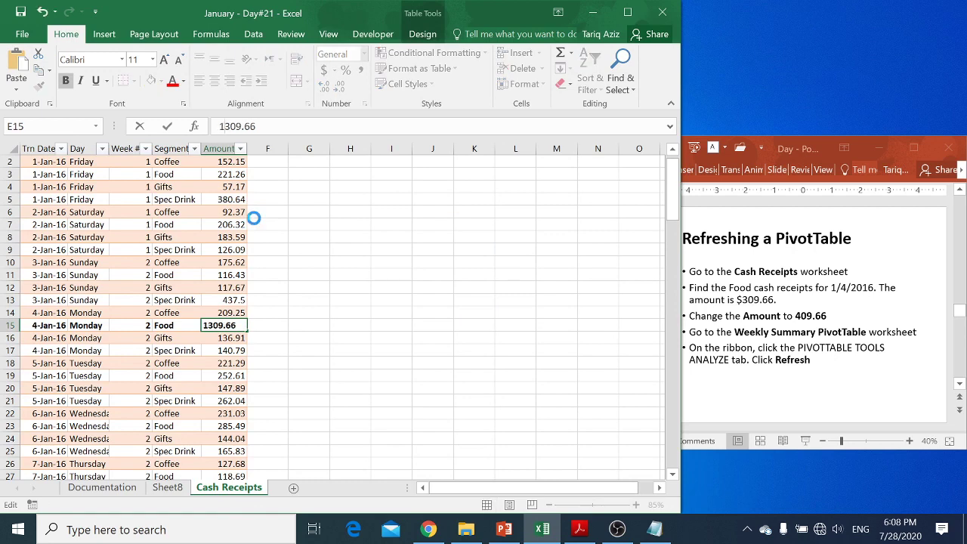
key("Return")
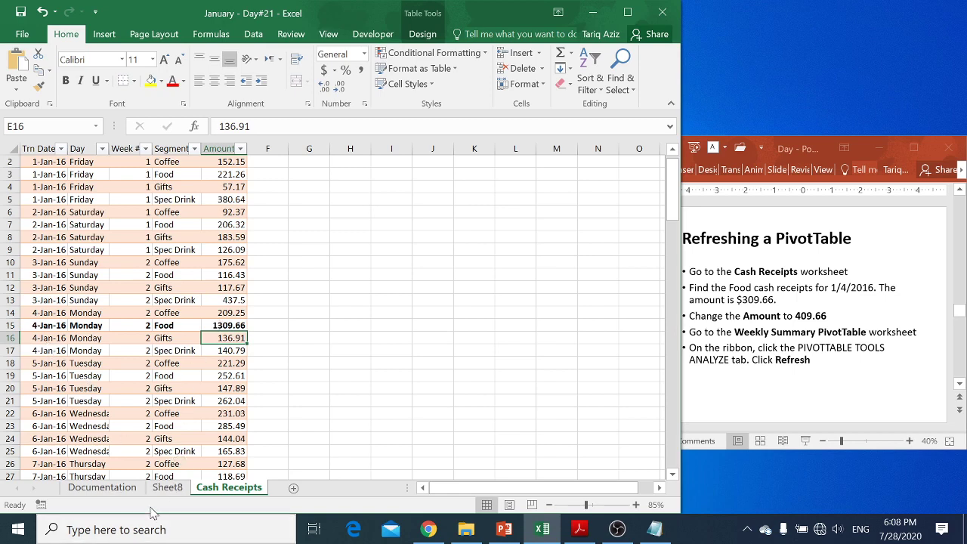
left_click(168, 490)
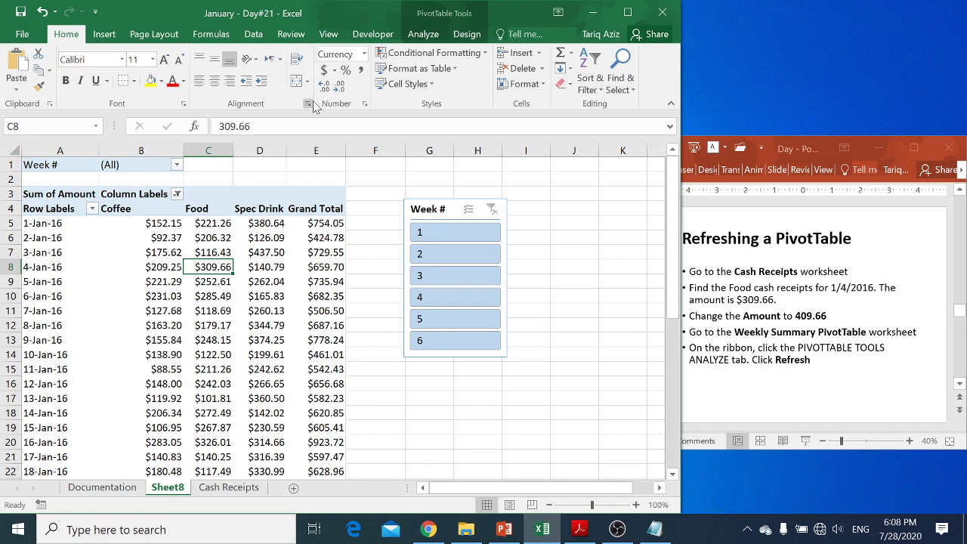
Refresh the PivotTable to show $1,309.66, then advance the slides to Creating a Recommended PivotTable
left_click(423, 34)
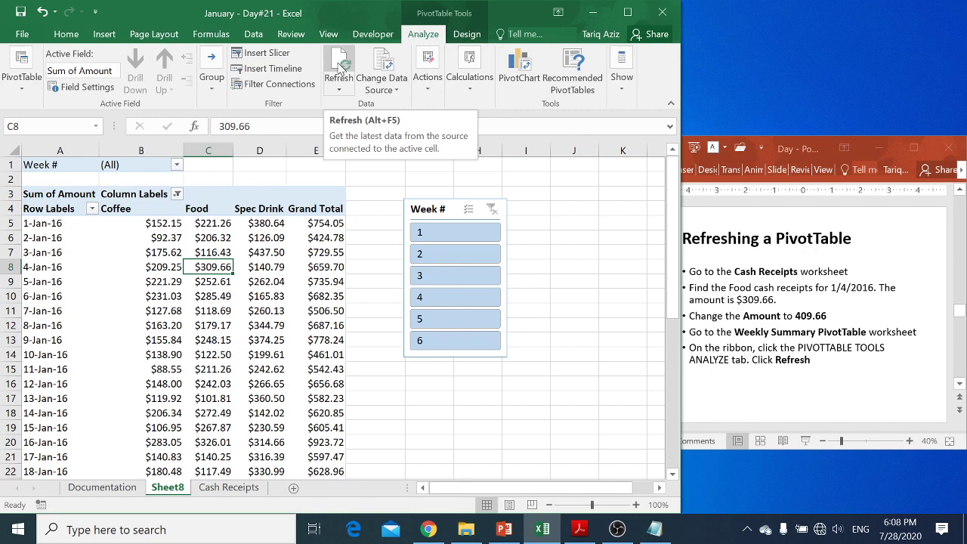
left_click(339, 67)
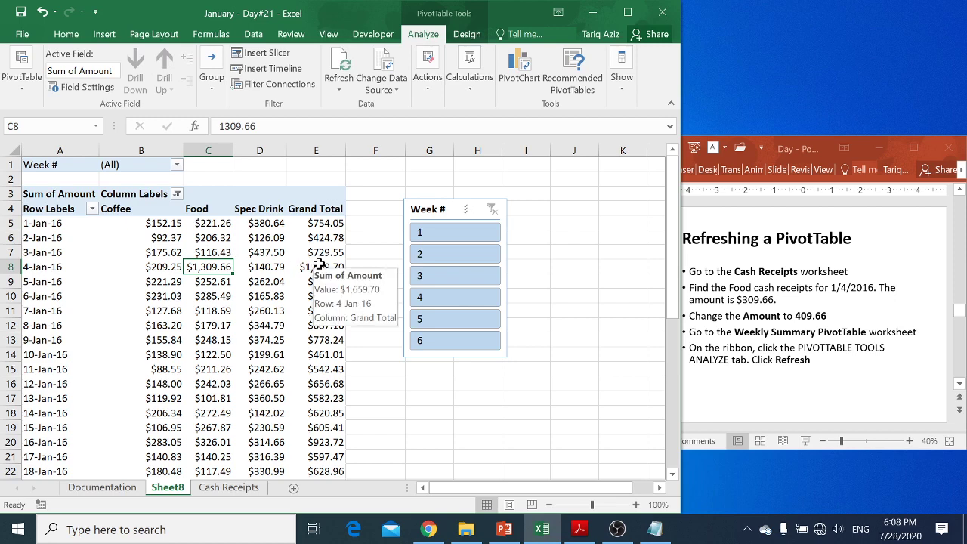
left_click(725, 318)
scroll(725, 318, "down", 1)
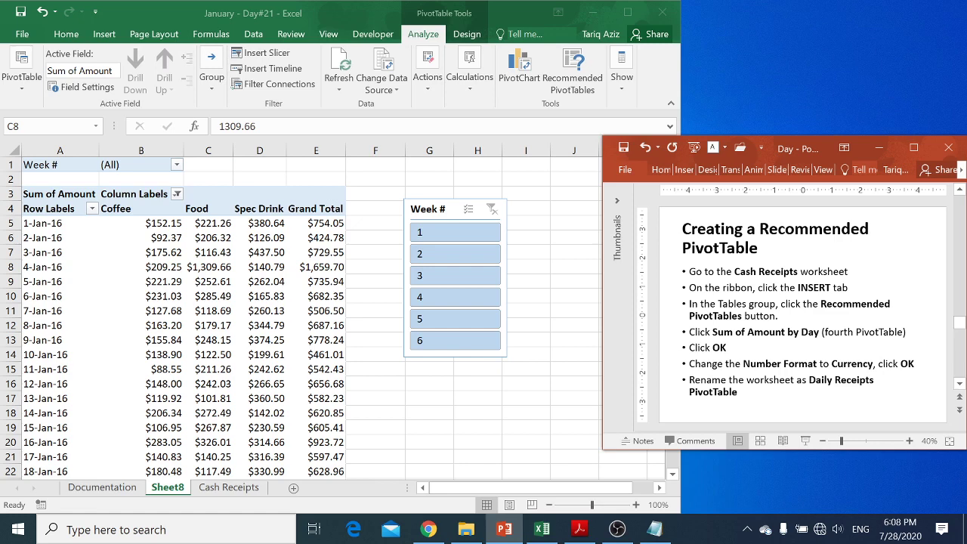
Insert the recommended 'Sum of Amount by Day (+)' PivotTable from Cash Receipts onto a new sheet
left_click(238, 344)
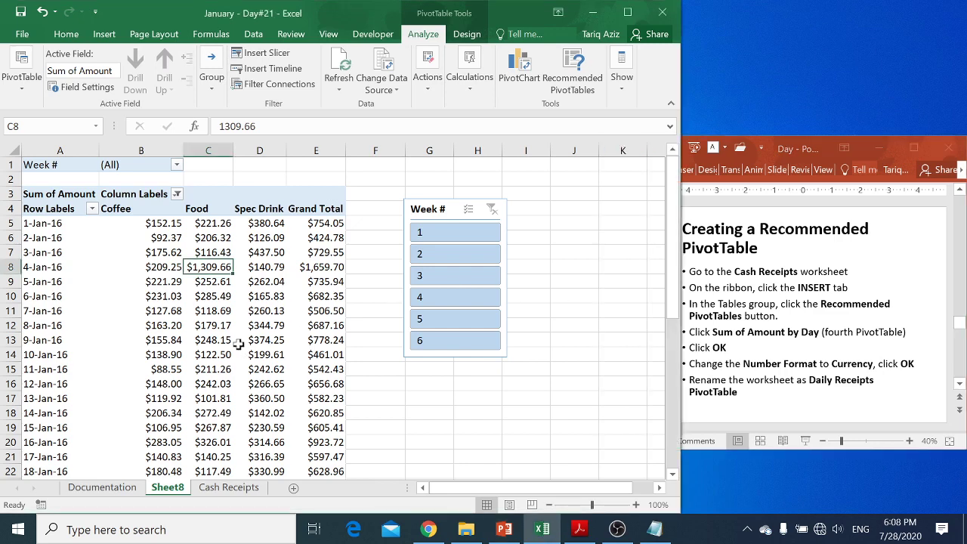
mouse_move(238, 344)
left_click(238, 491)
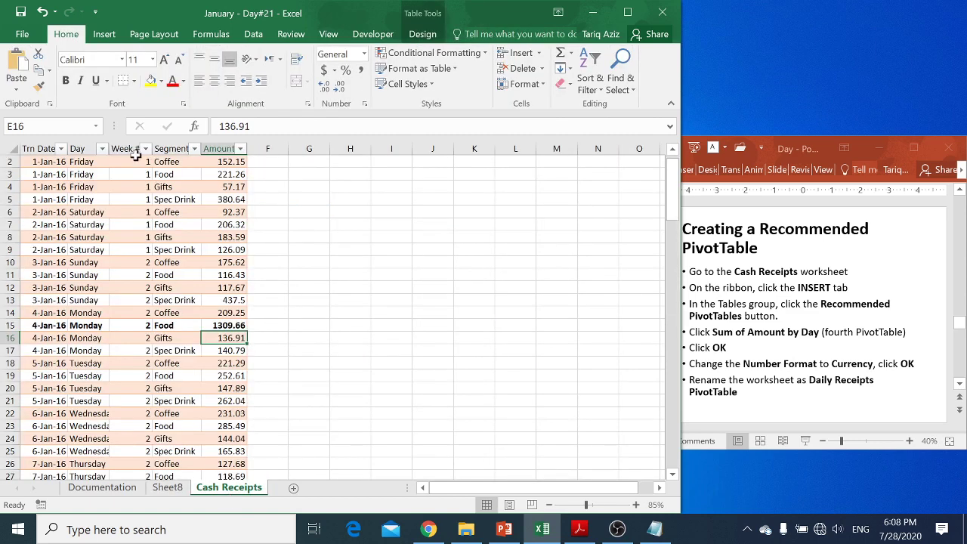
left_click(109, 38)
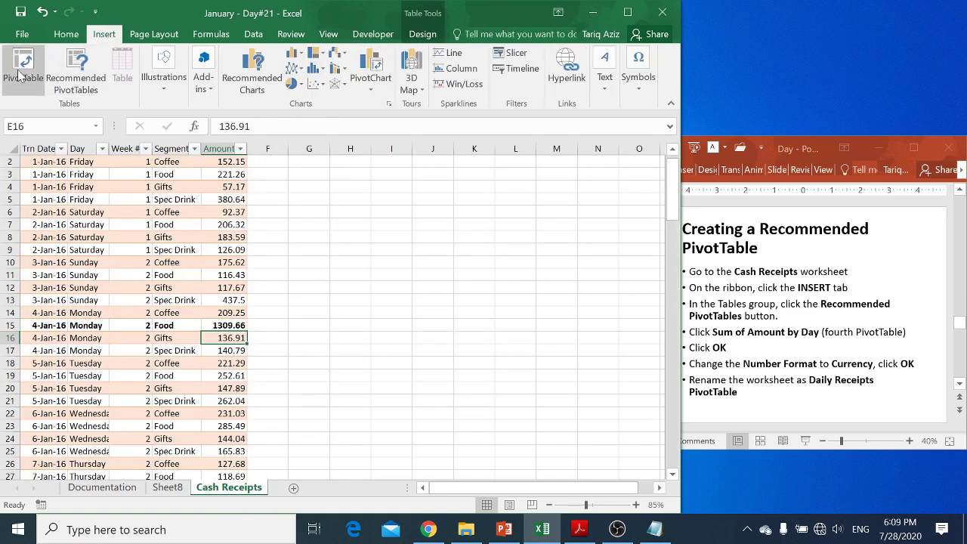
left_click(83, 83)
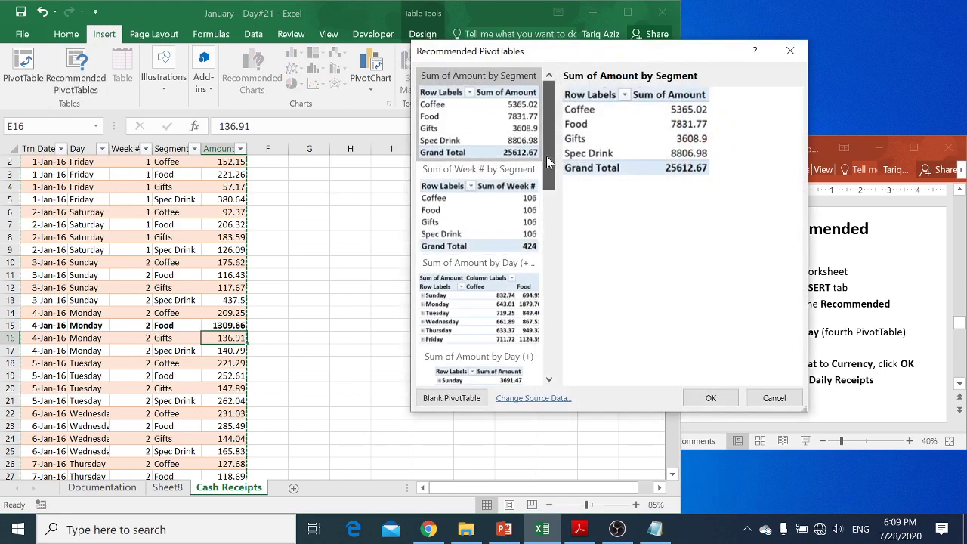
left_click_drag(546, 156, 549, 205)
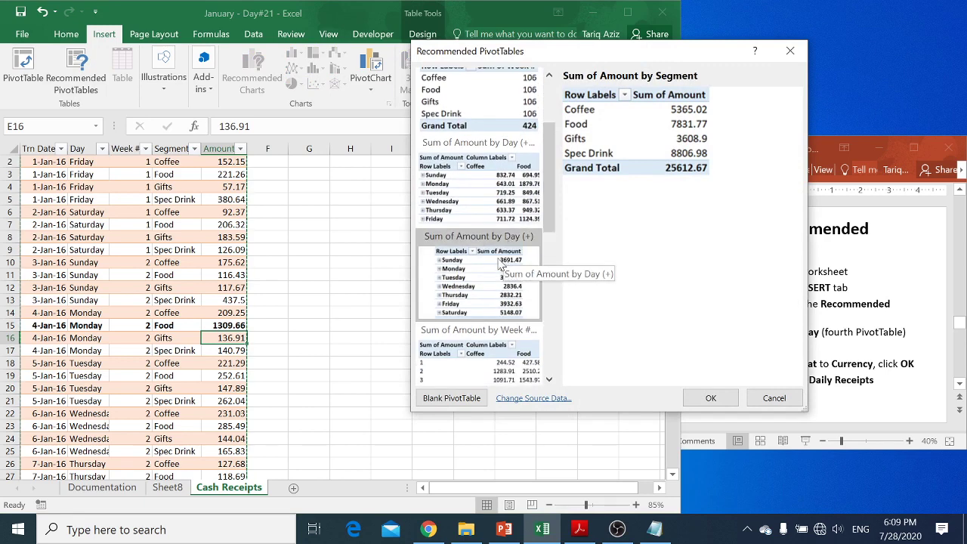
left_click(498, 262)
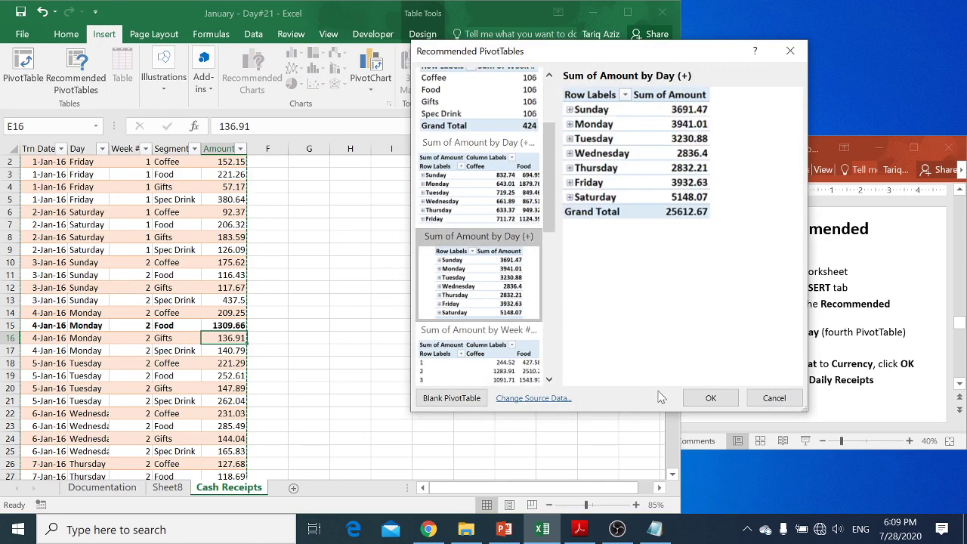
left_click(711, 398)
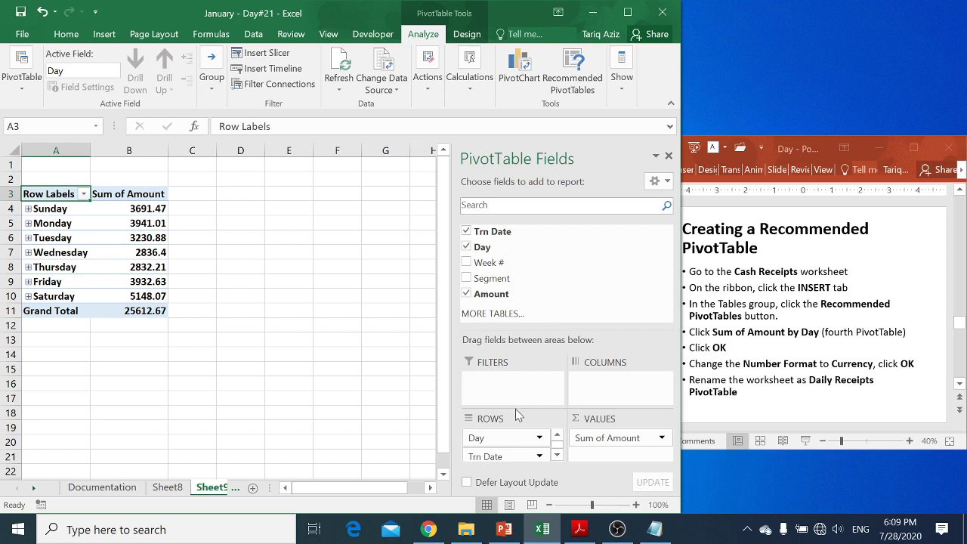
Collapse the ribbon and format the Sum of Amount values as Currency, showing a $25,612.67 grand total
left_click(672, 104)
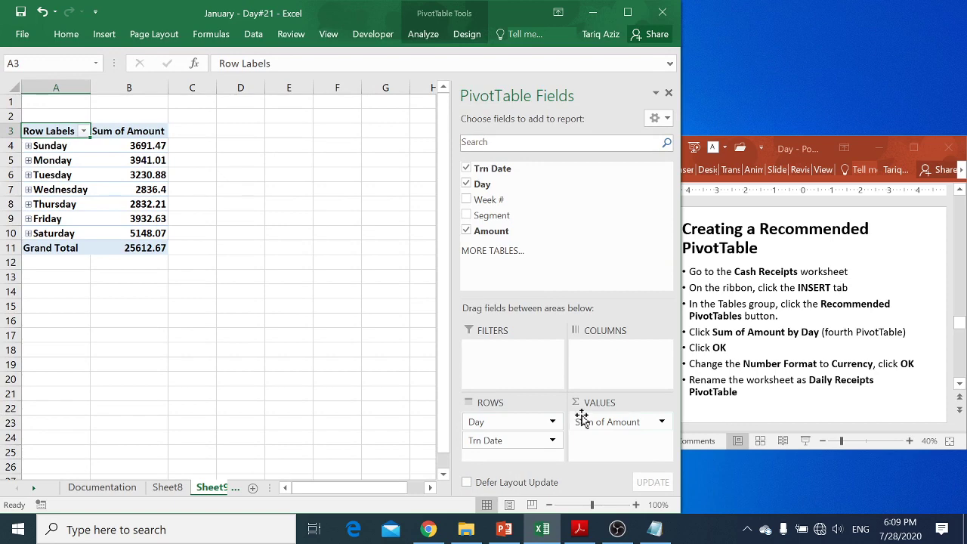
left_click(661, 422)
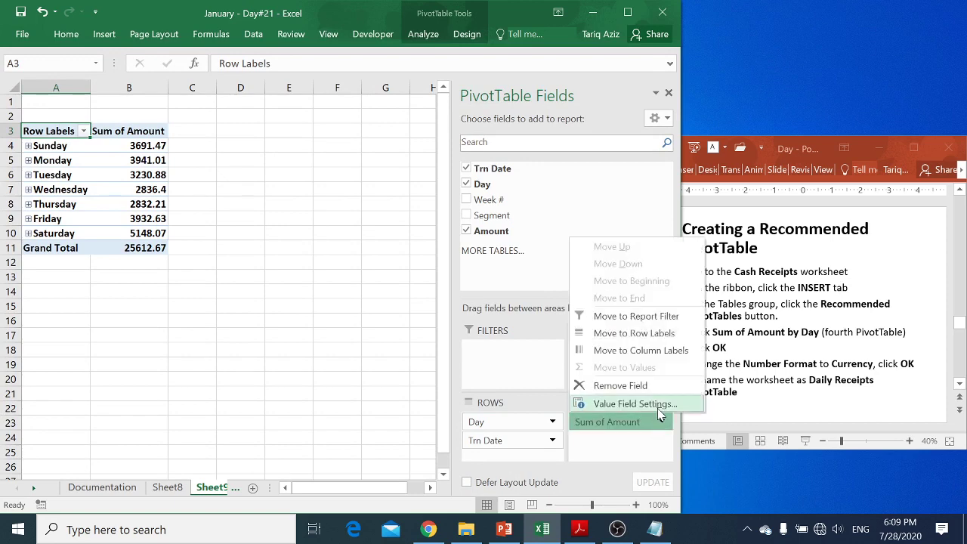
left_click(657, 408)
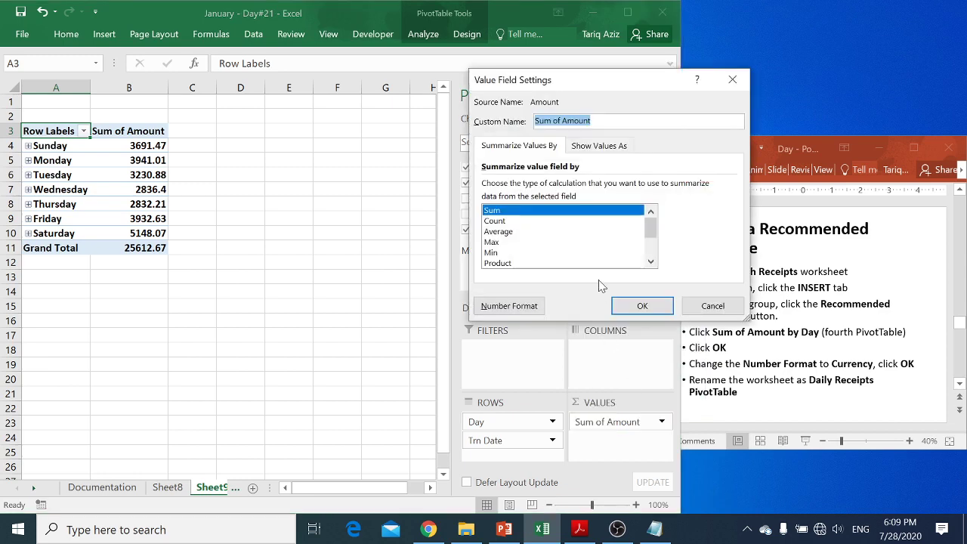
left_click(512, 308)
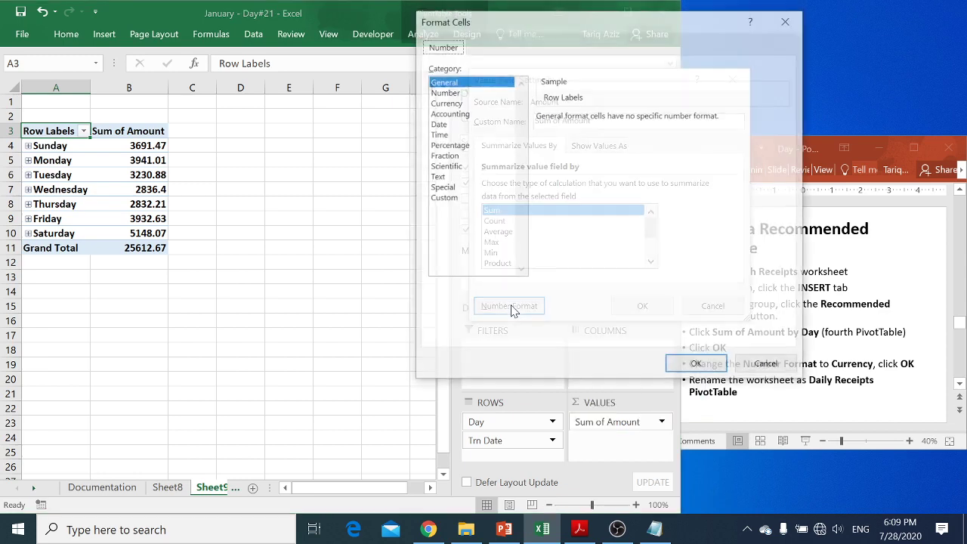
left_click(450, 103)
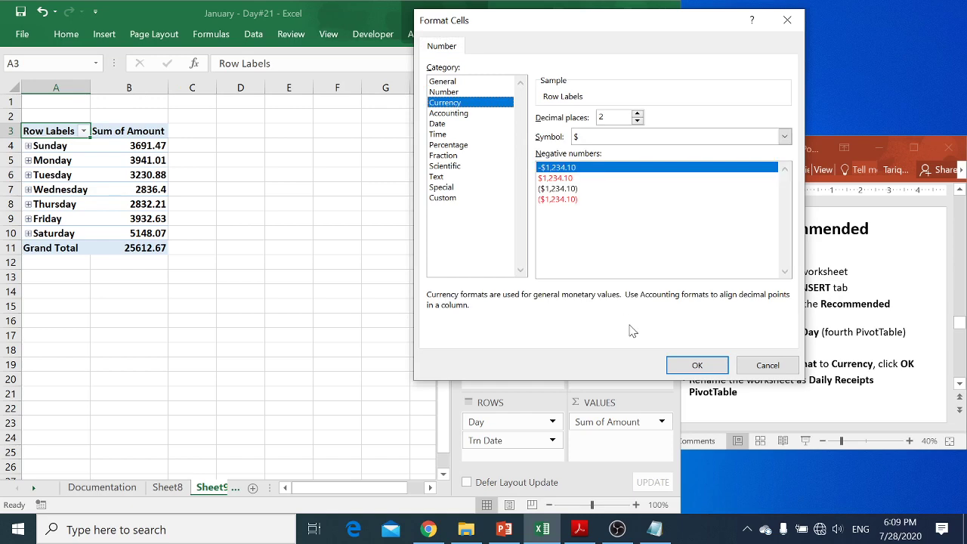
left_click(696, 366)
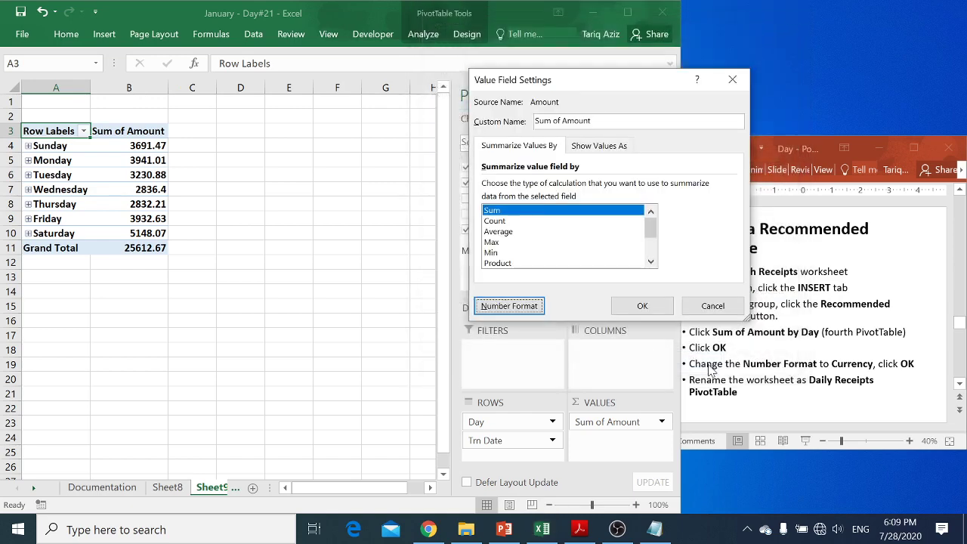
left_click(643, 306)
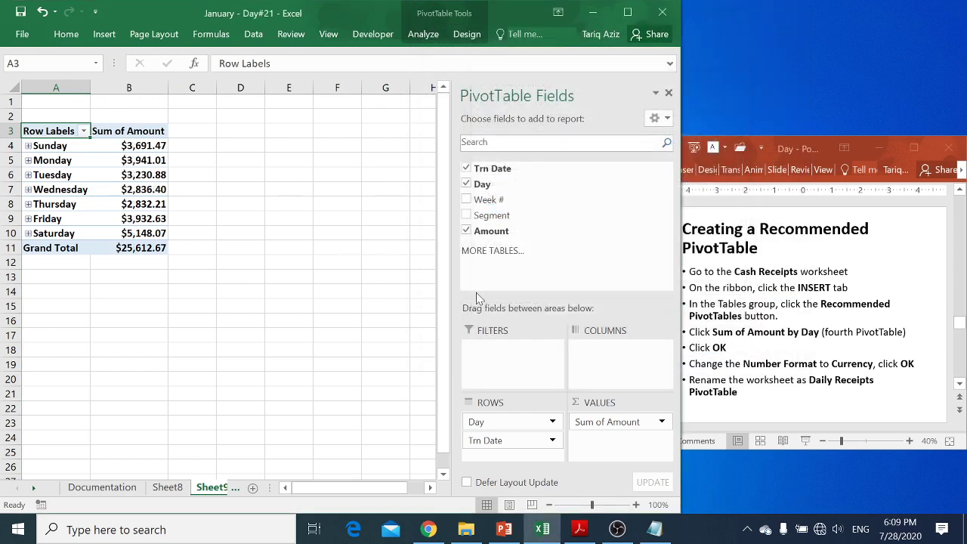
Rename the Sheet9 tab to 'Daily Recipts PivotTable'
left_click(215, 493)
left_click(139, 489)
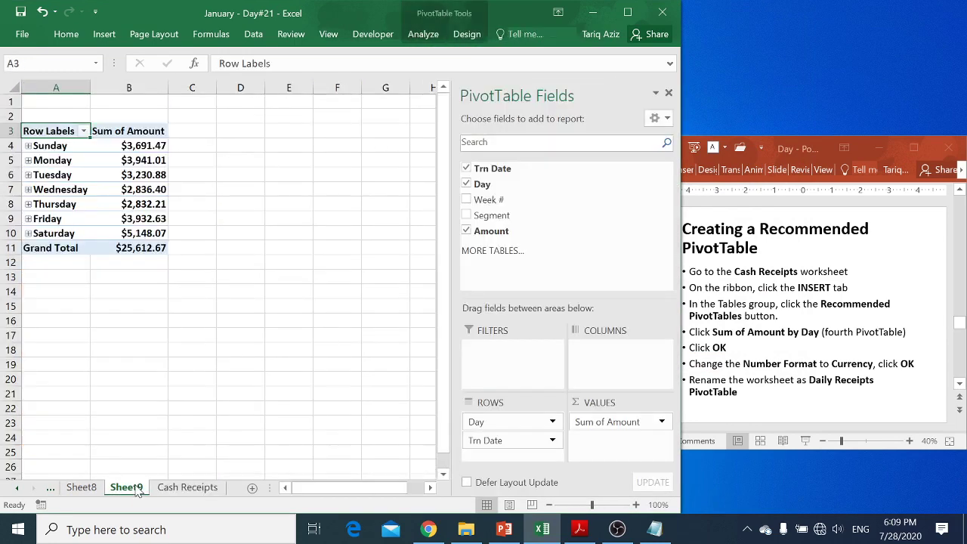
double_click(140, 489)
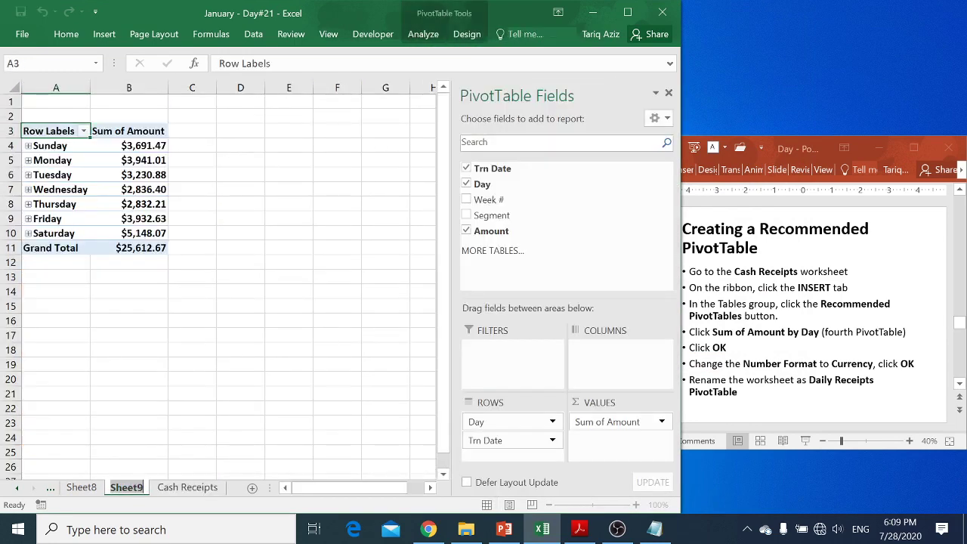
type("Daily Re")
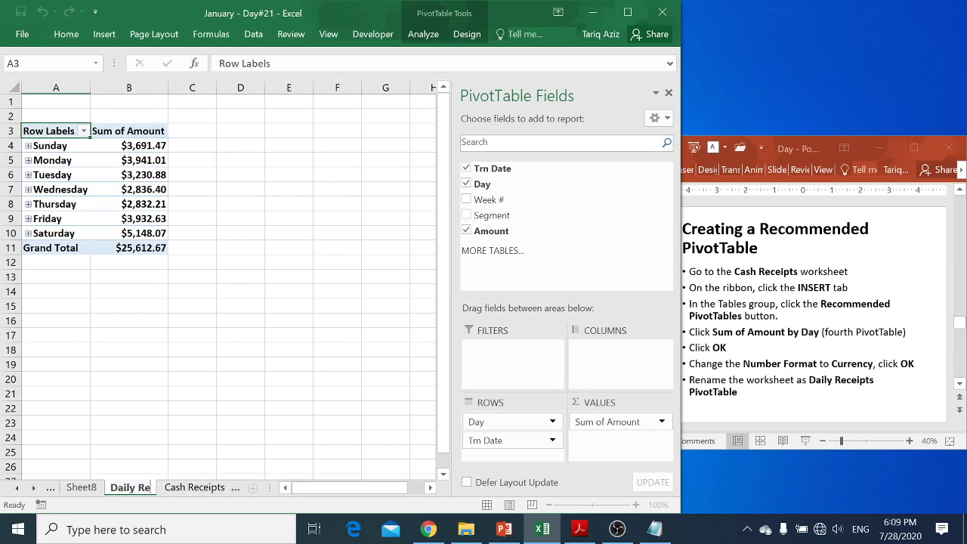
type("cipt")
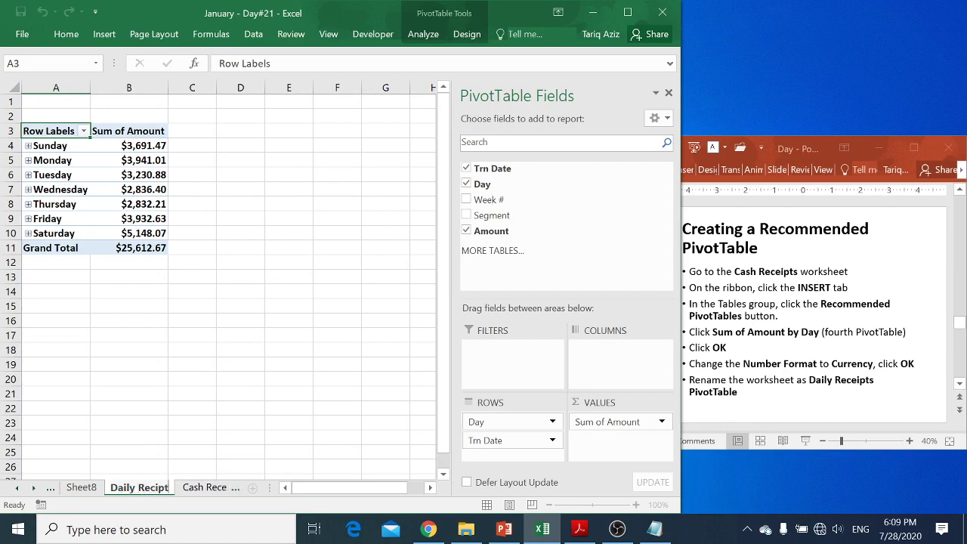
type("s")
type(" ivo")
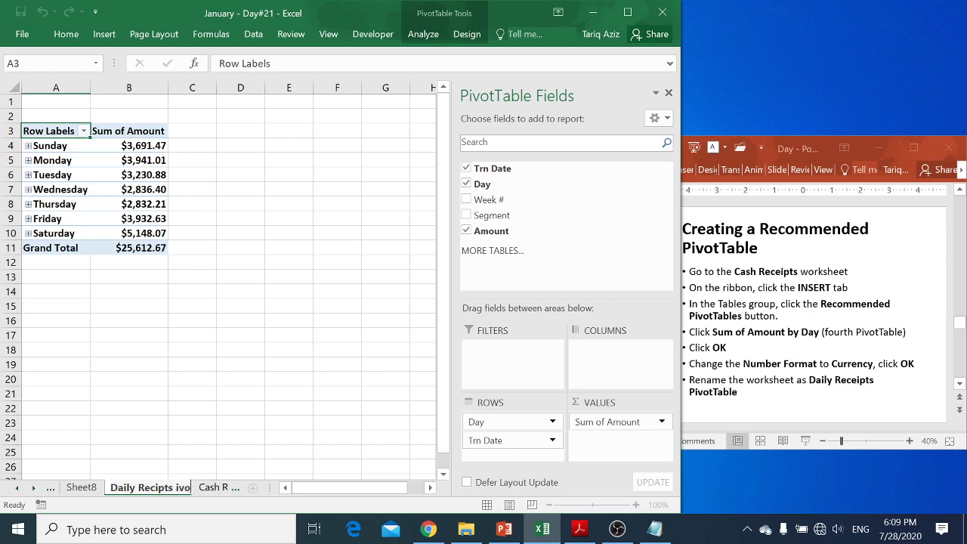
type("t")
key("BackSpace")
key("BackSpace")
key("BackSpace")
type("PivotTable")
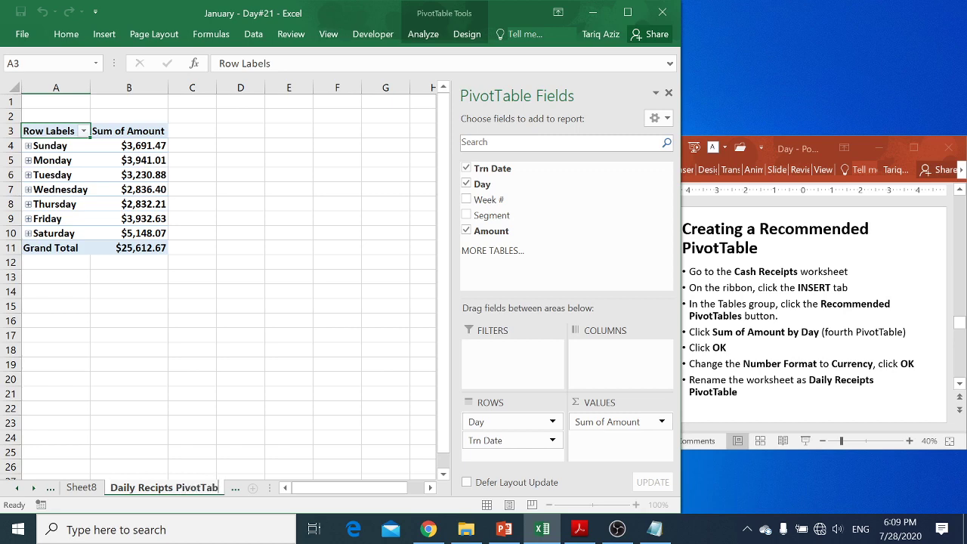
key("Return")
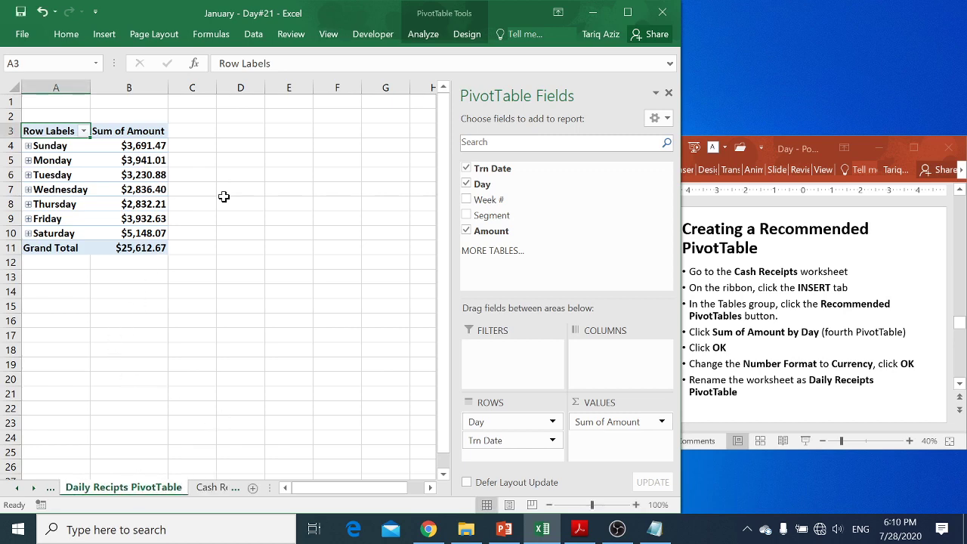
Insert a Clustered Column PivotChart of daily Sum of Amount, Sunday through Saturday
left_click(139, 204)
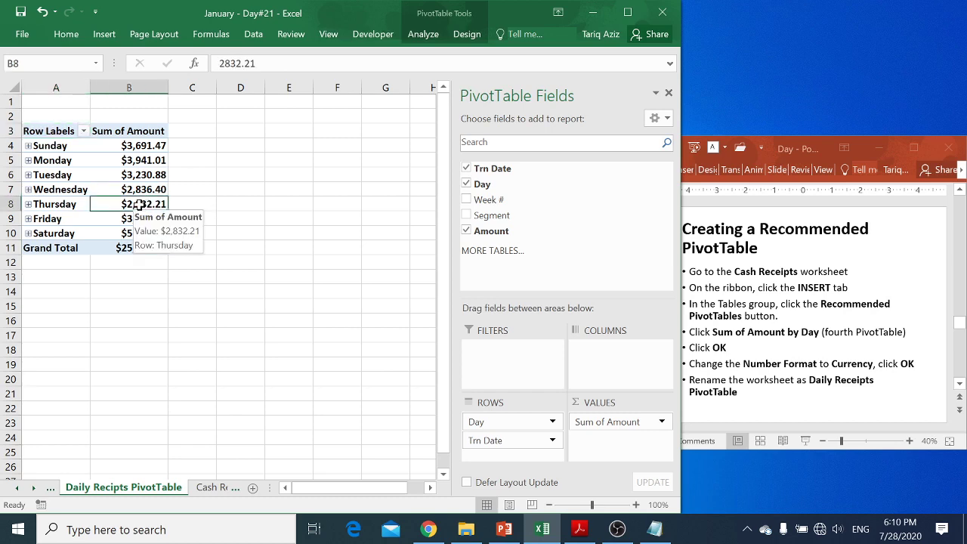
left_click(756, 330)
scroll(803, 314, "down", 1)
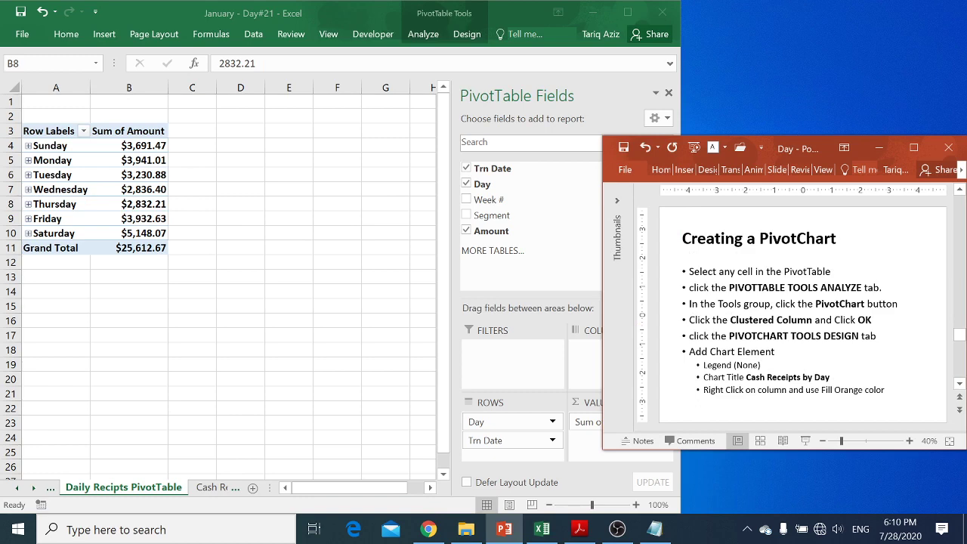
left_click(134, 200)
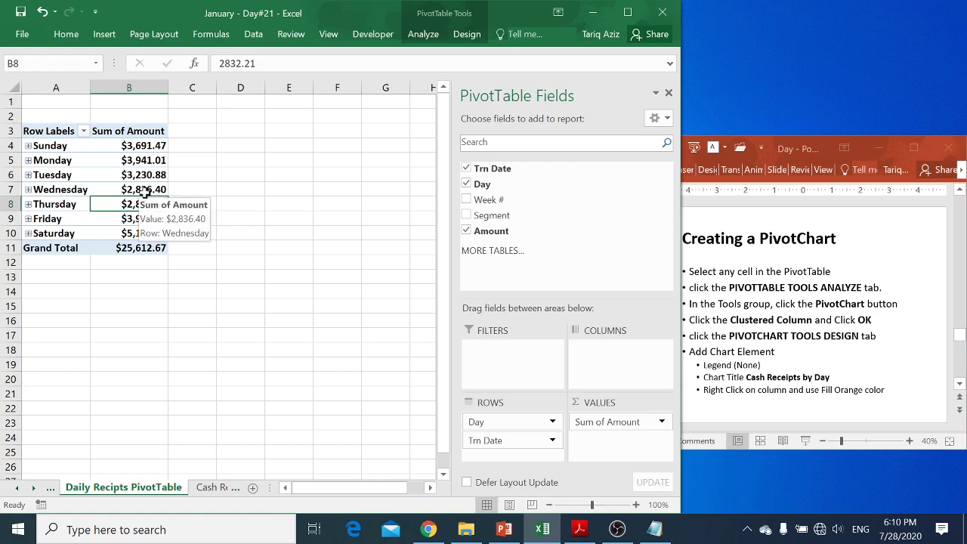
left_click(137, 194)
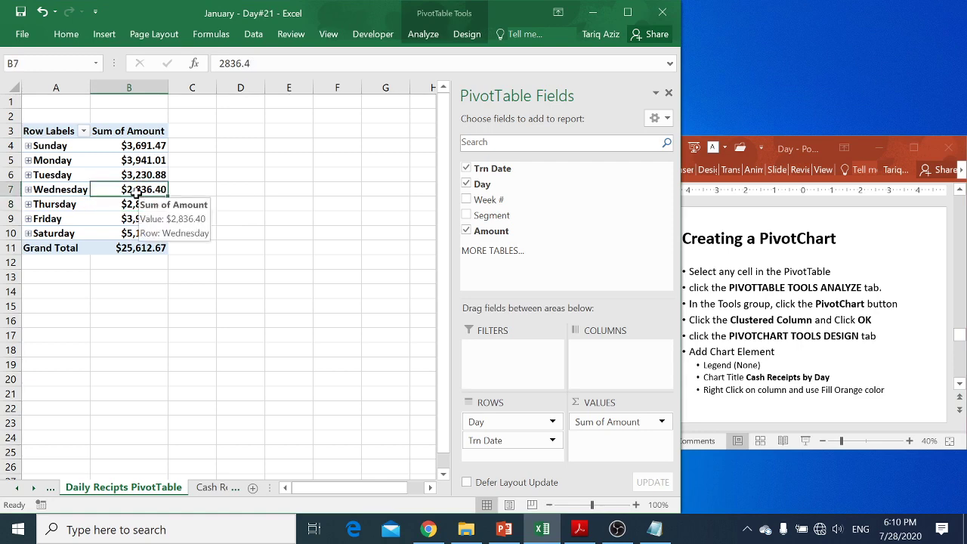
left_click(426, 34)
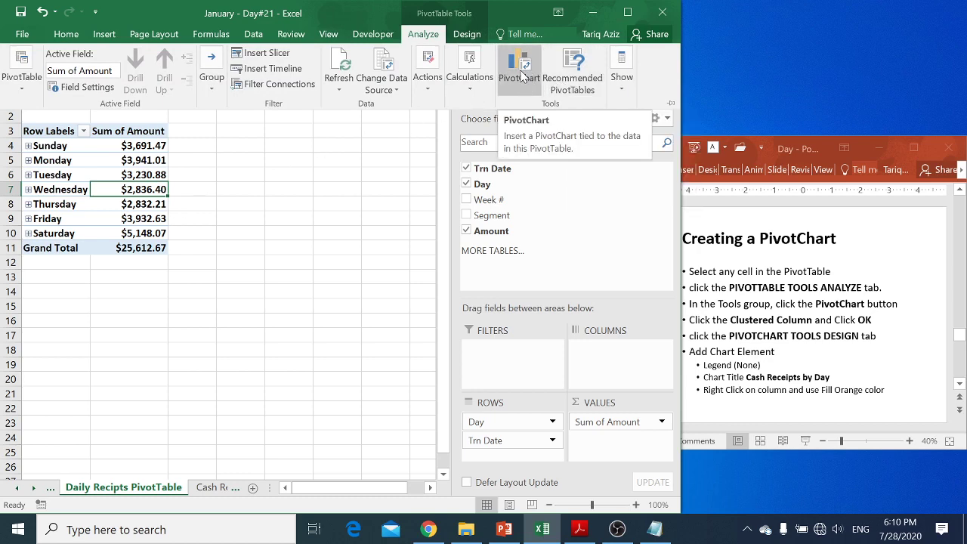
left_click(521, 70)
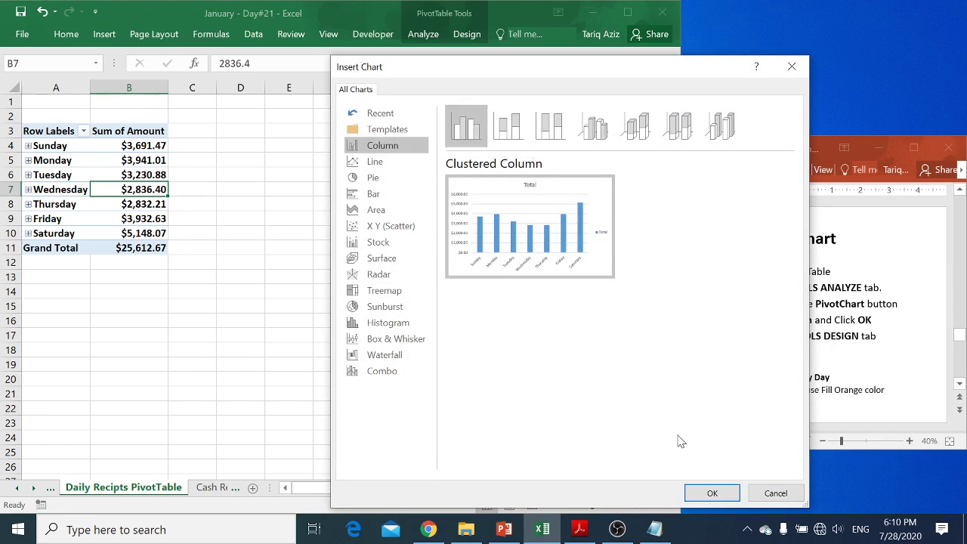
left_click(714, 492)
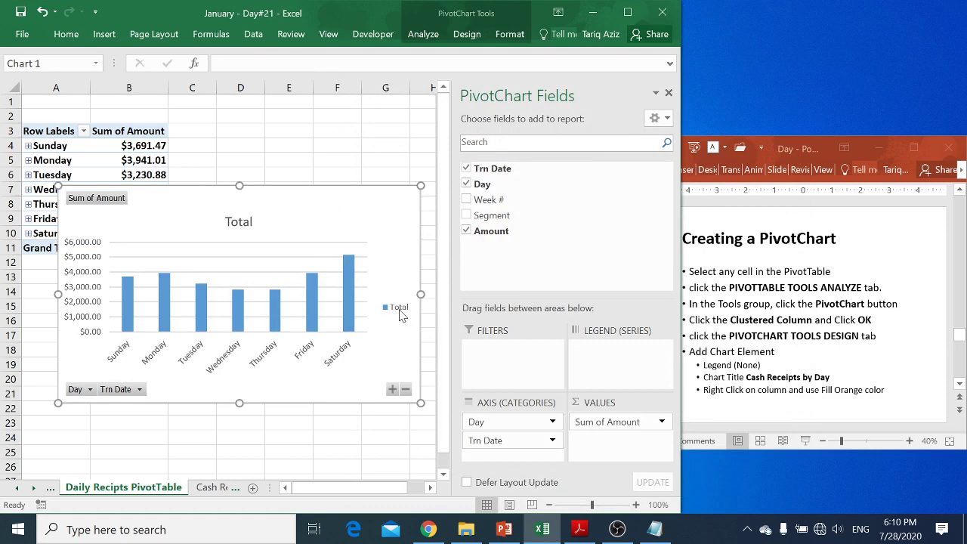
Close the PivotChart field list and remove the chart's legend
left_click(670, 94)
left_click(439, 198)
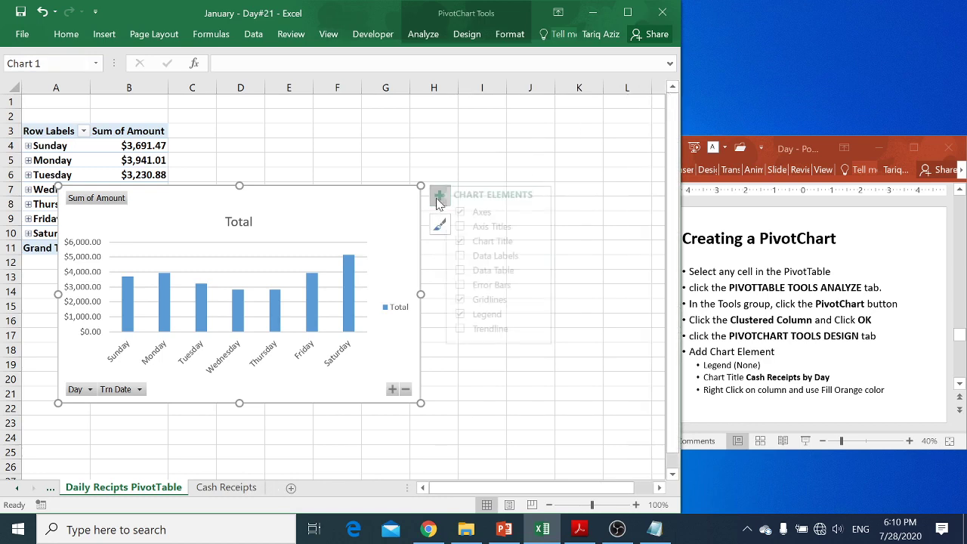
left_click(471, 314)
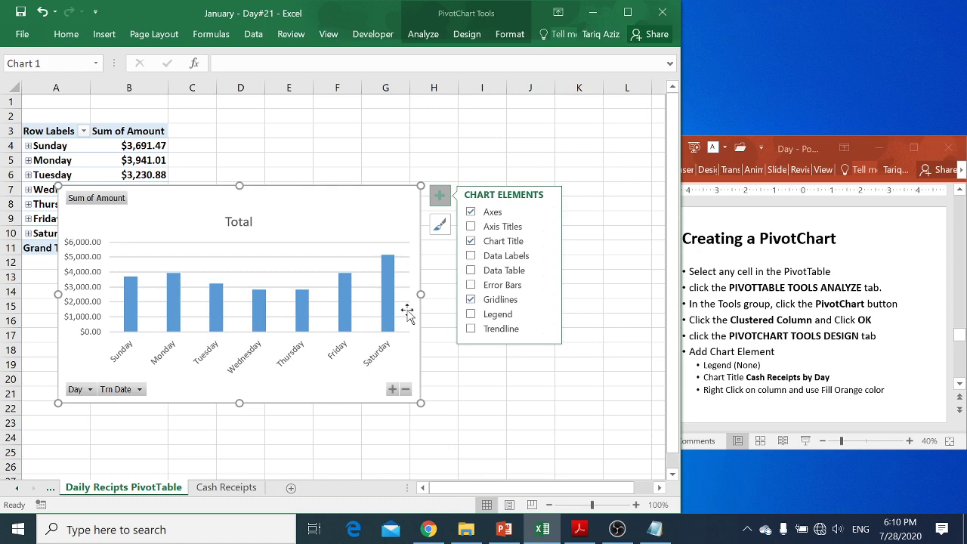
Replace the chart title 'Total' with 'Cash Receipts by Days'
double_click(239, 226)
double_click(240, 224)
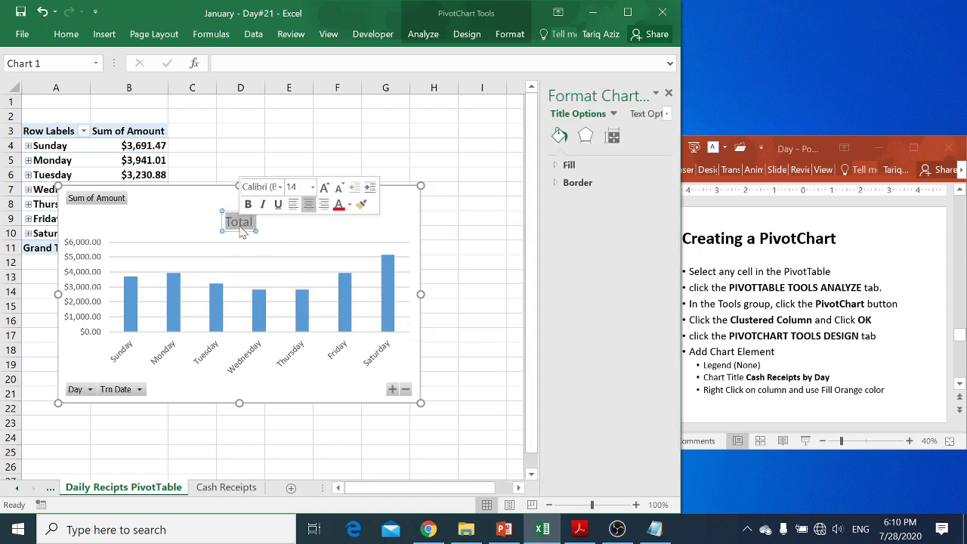
type("Cash")
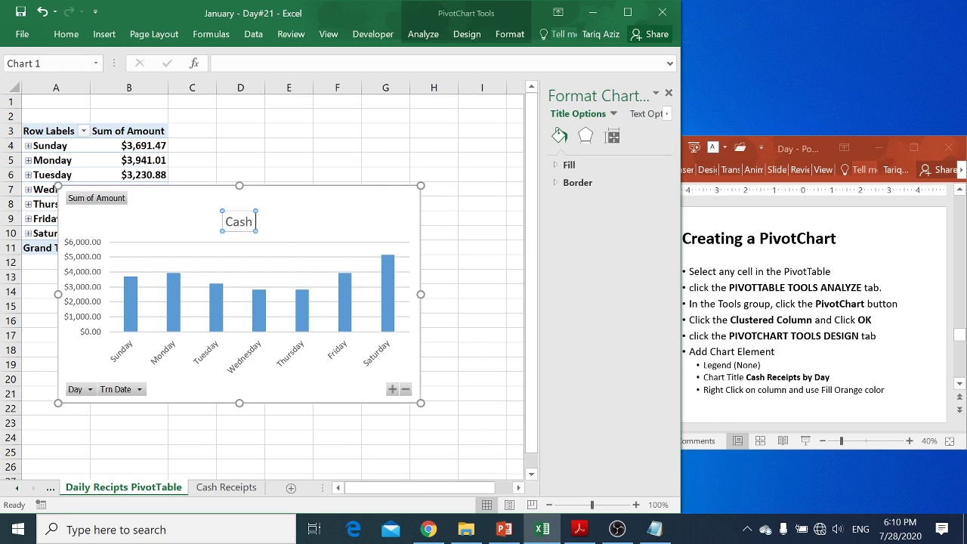
type(" Recip")
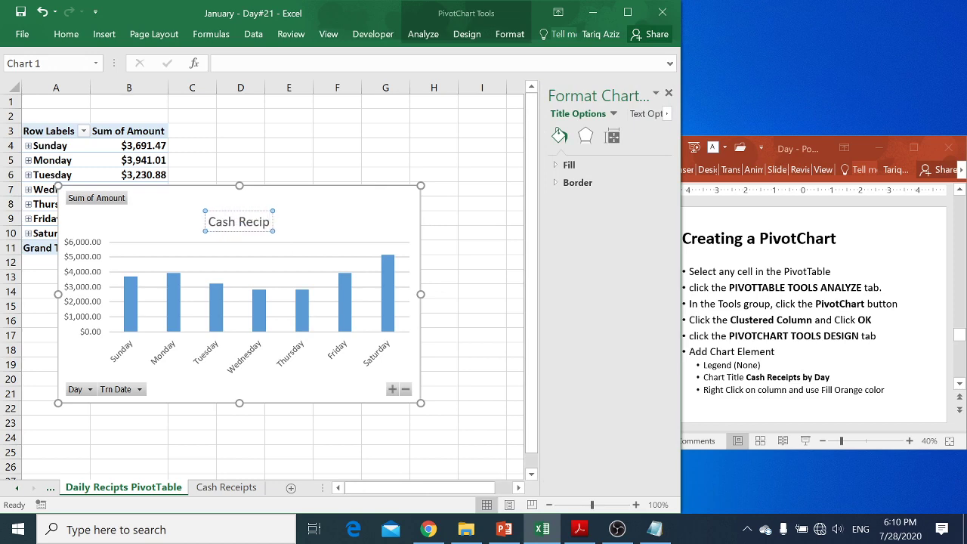
type("e")
key("BackSpace")
key("BackSpace")
type("e")
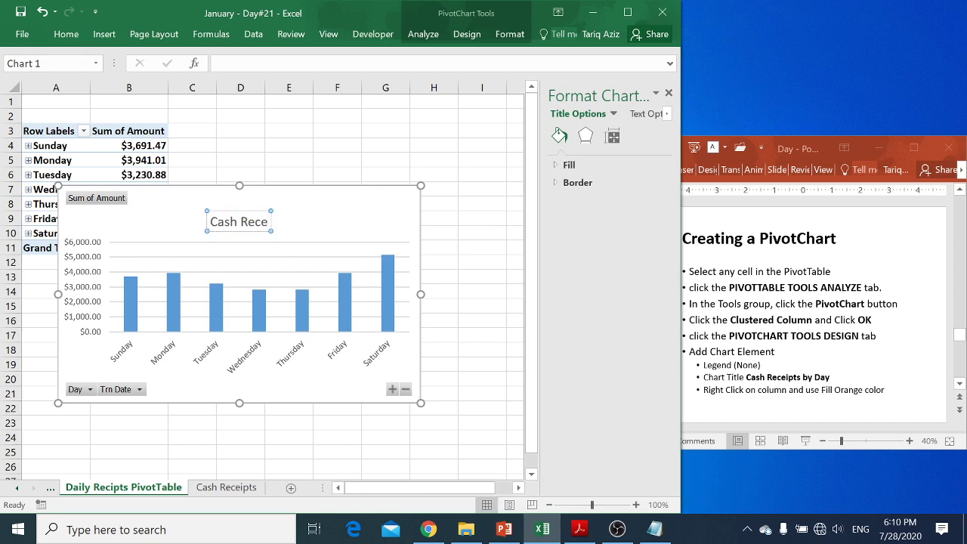
type("ipts")
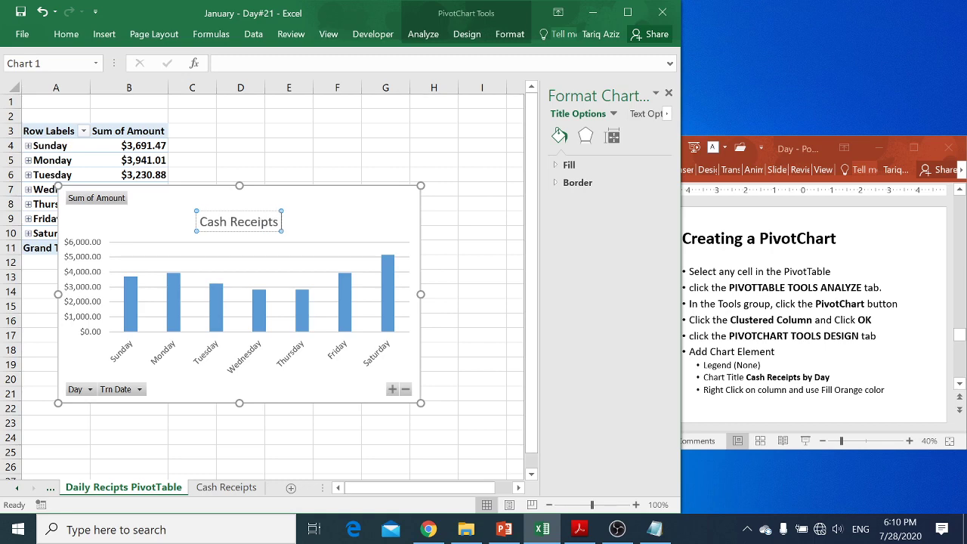
type(" by Days")
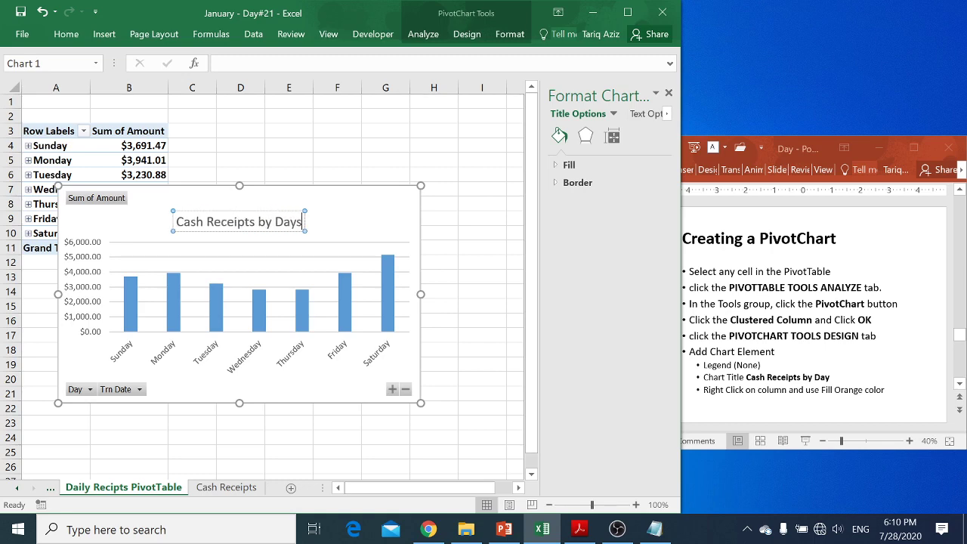
left_click(281, 232)
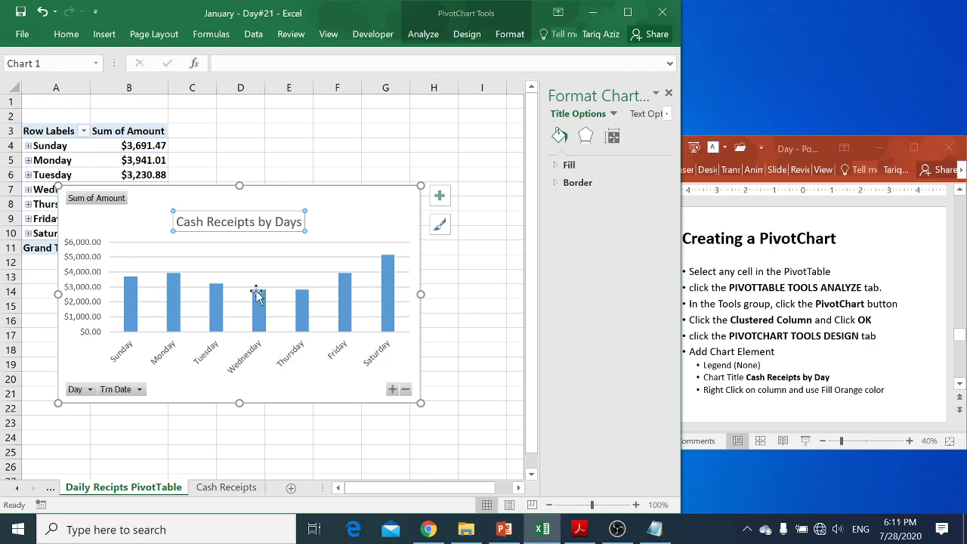
Fill the chart's data series columns orange through Format Data Series
left_click(133, 290)
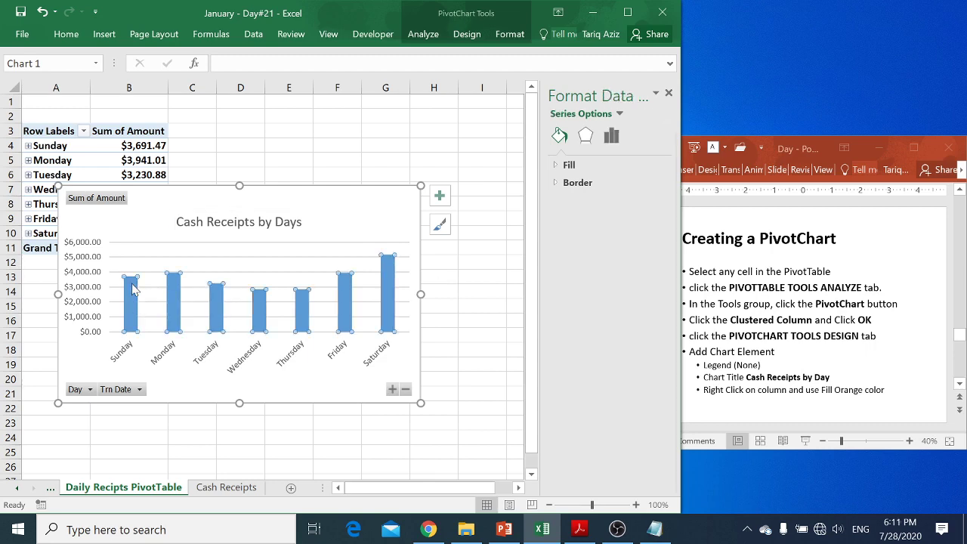
right_click(133, 290)
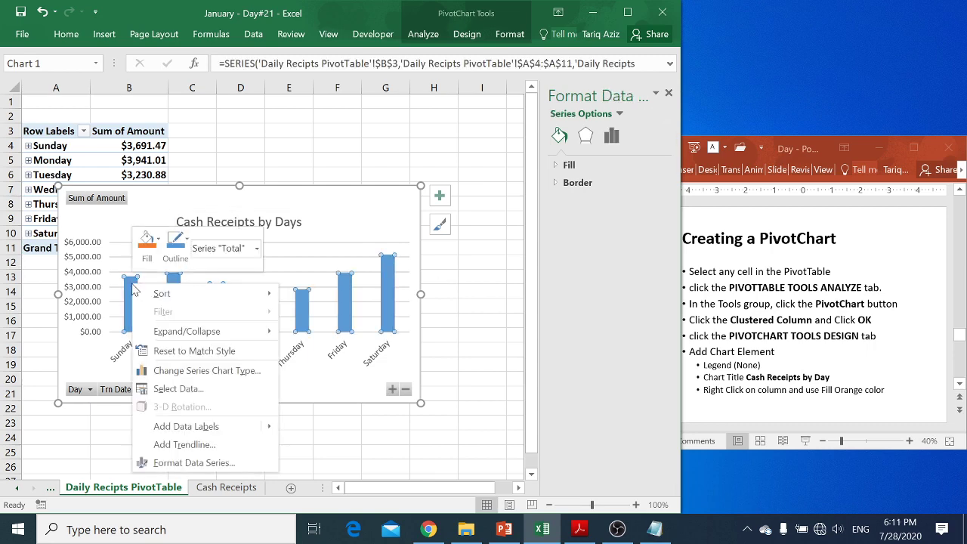
left_click(187, 462)
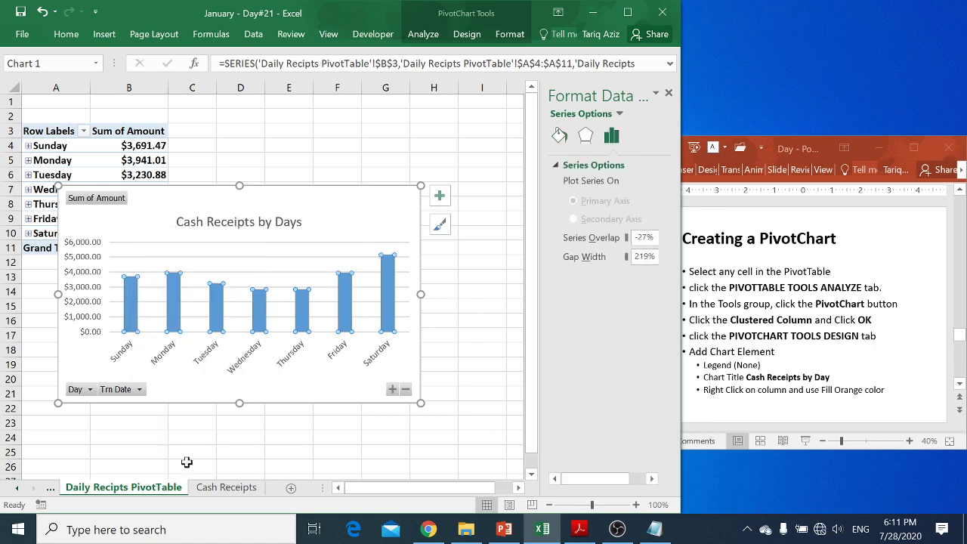
left_click(560, 135)
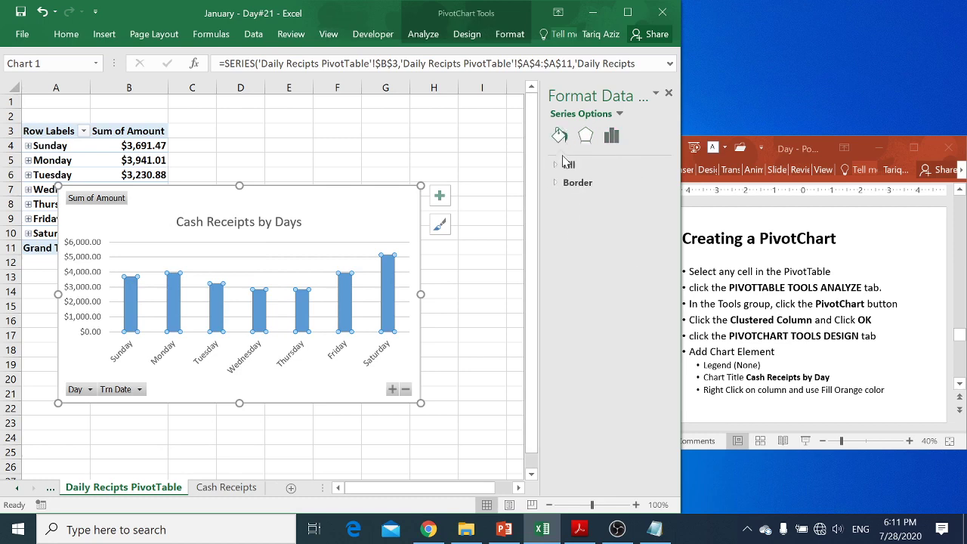
left_click(567, 164)
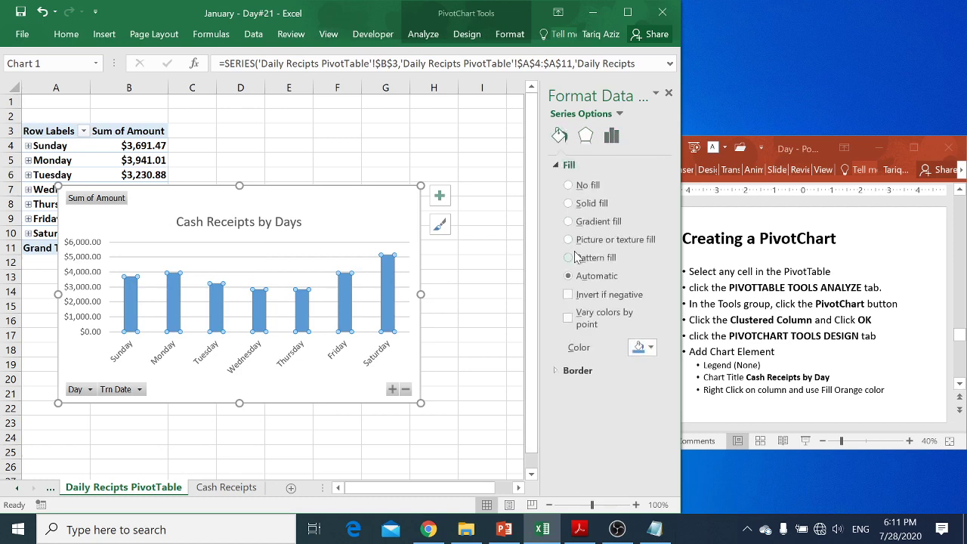
left_click(650, 348)
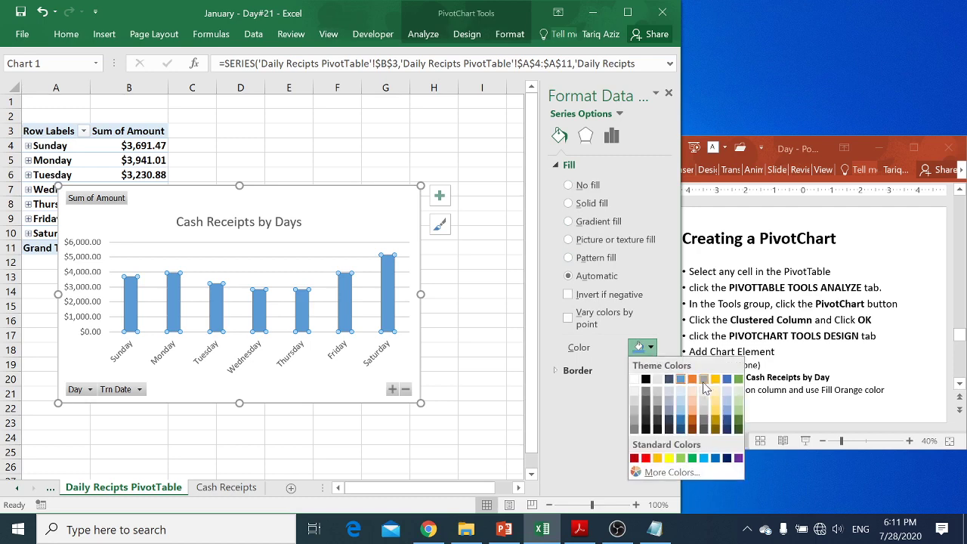
left_click(692, 379)
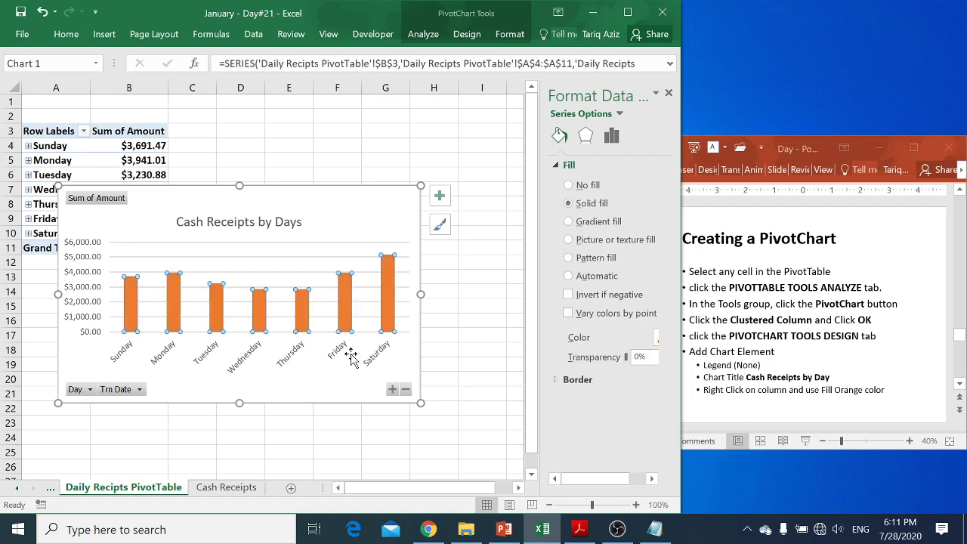
left_click(332, 387)
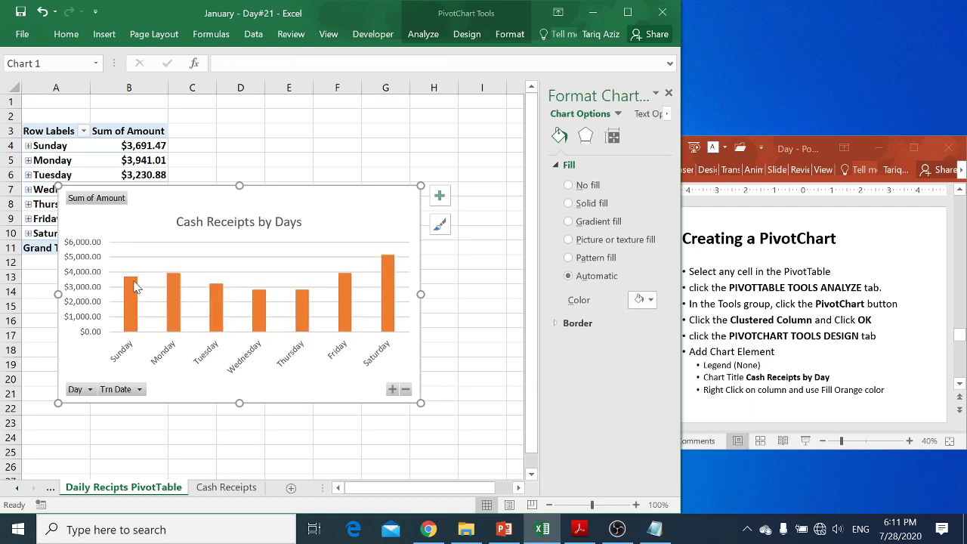
Reapply orange Shape Fill to the selected columns from the Format ribbon
left_click(132, 284)
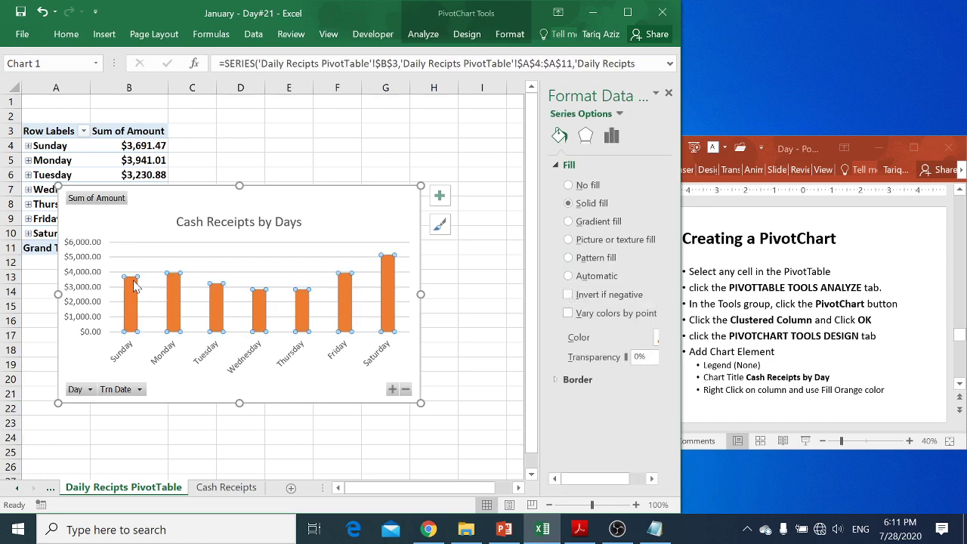
left_click(434, 40)
left_click(468, 38)
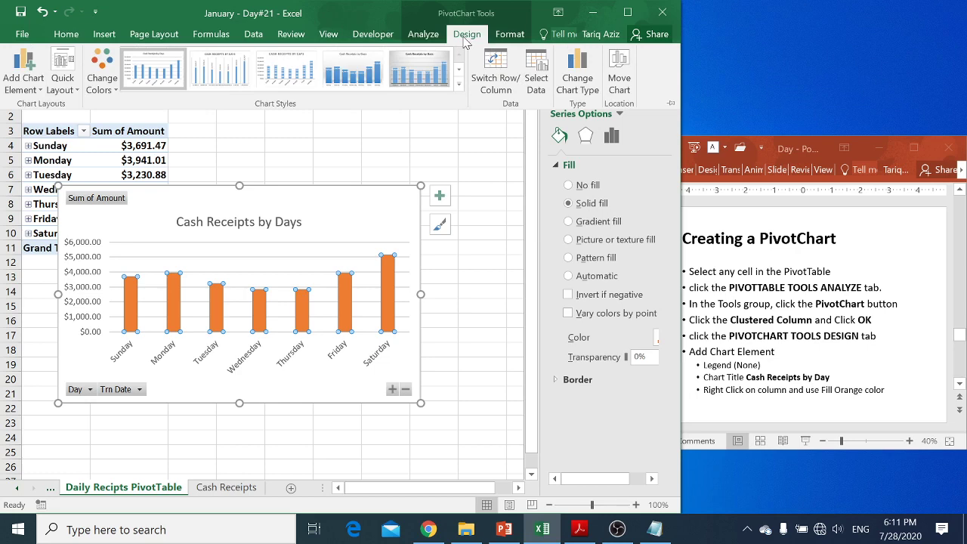
left_click(512, 37)
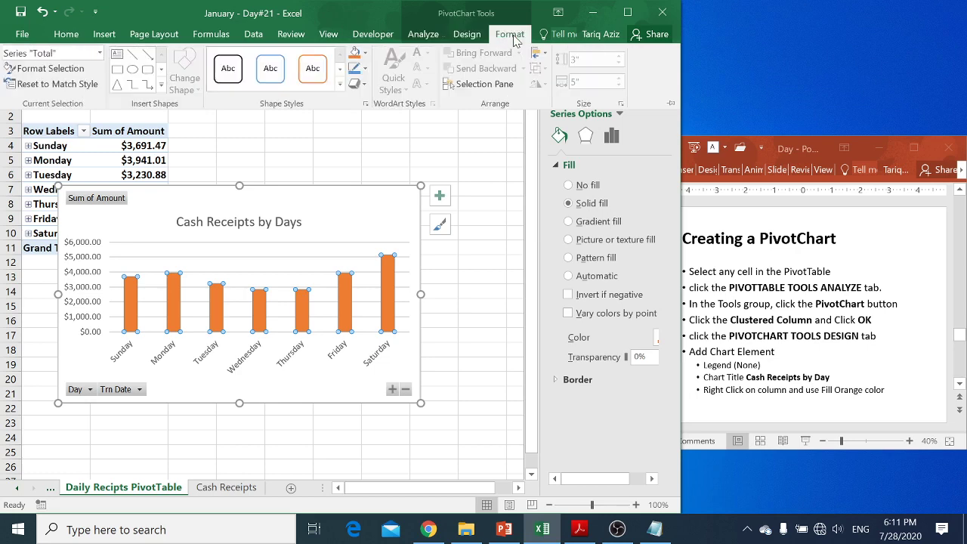
left_click(365, 54)
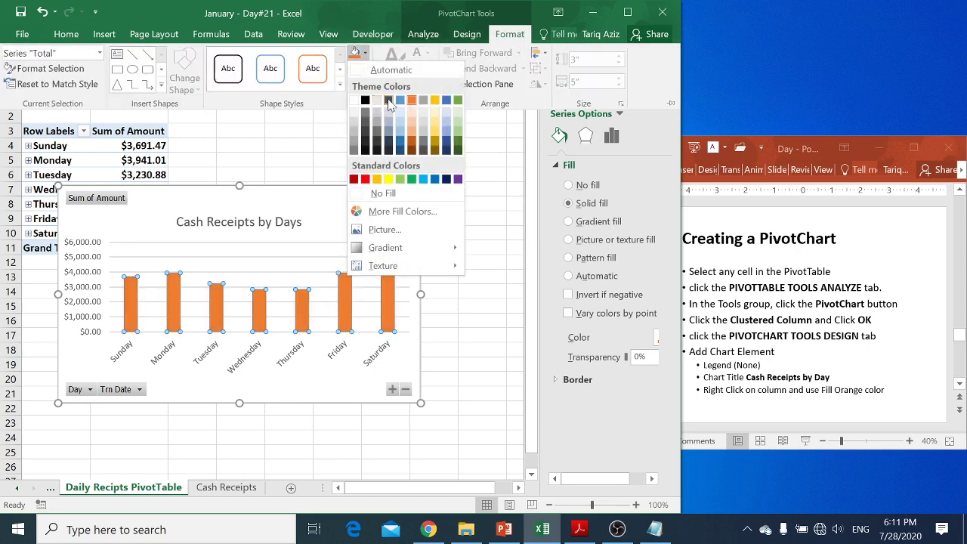
left_click(412, 100)
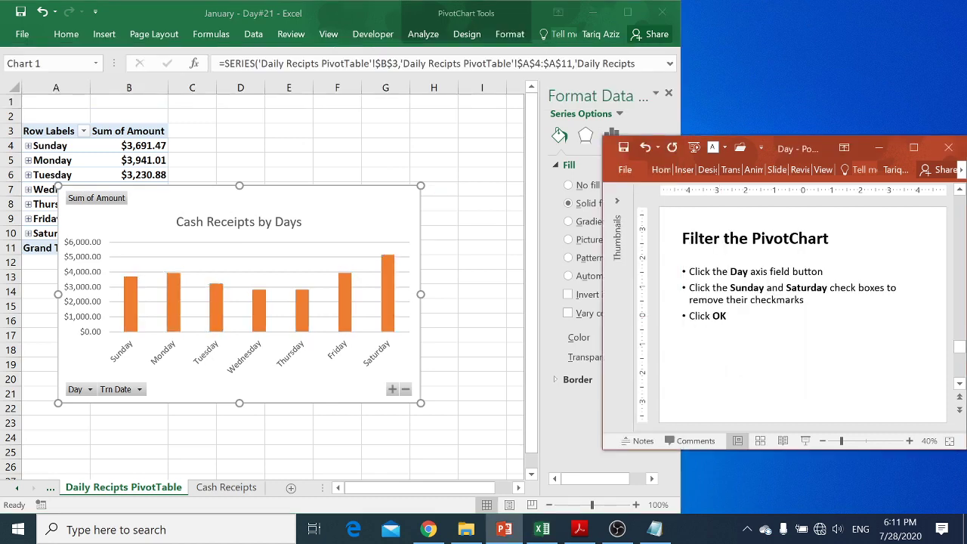
Filter the PivotChart's Day field to exclude Sunday and Saturday, leaving Monday–Friday
left_click(92, 392)
left_click(89, 390)
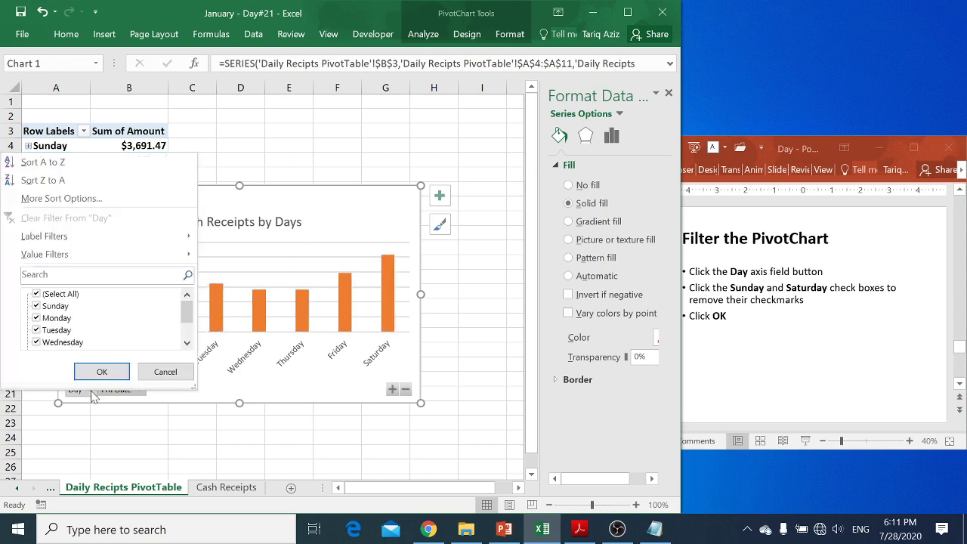
left_click(38, 306)
left_click(185, 323)
left_click(36, 342)
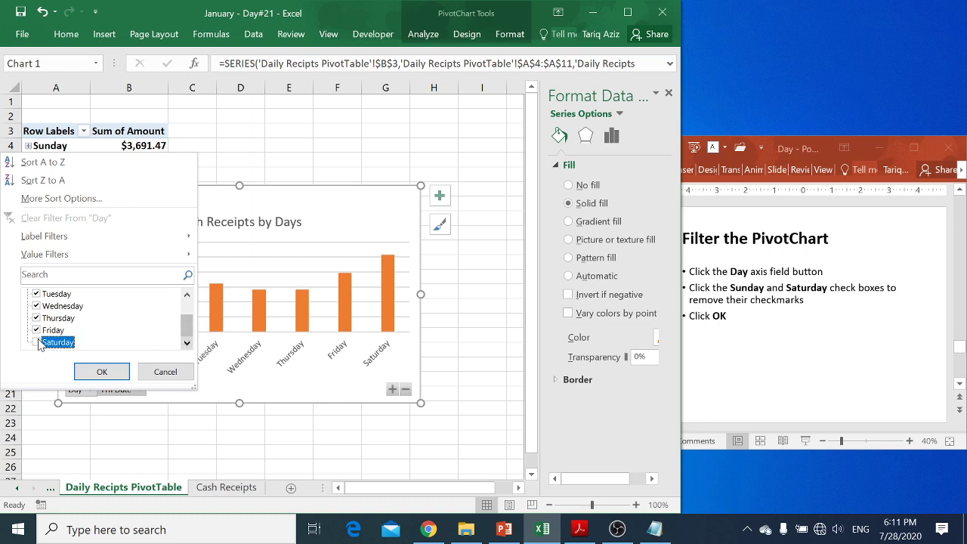
left_click(102, 374)
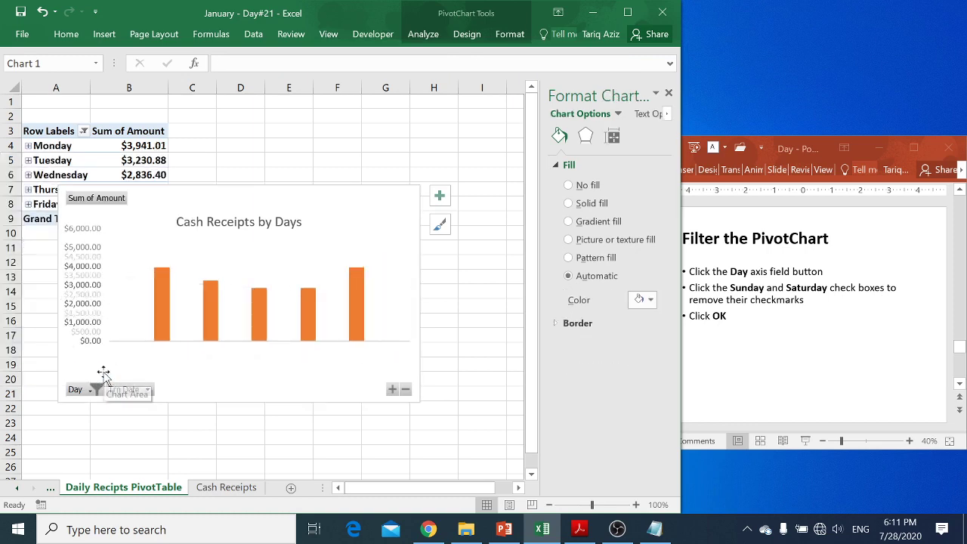
Shrink the PivotChart and move it to the right of the table
left_click(283, 332)
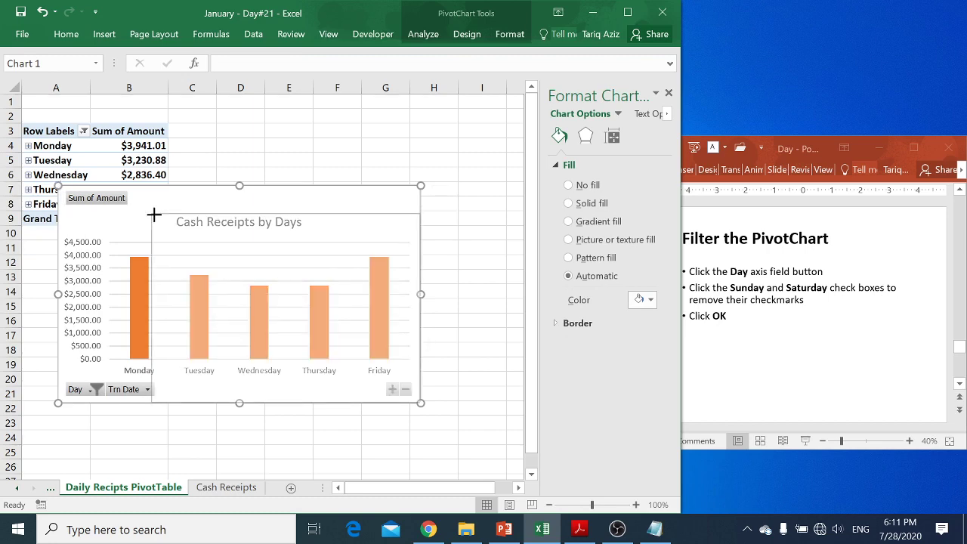
left_click_drag(58, 186, 154, 214)
left_click_drag(248, 224, 336, 216)
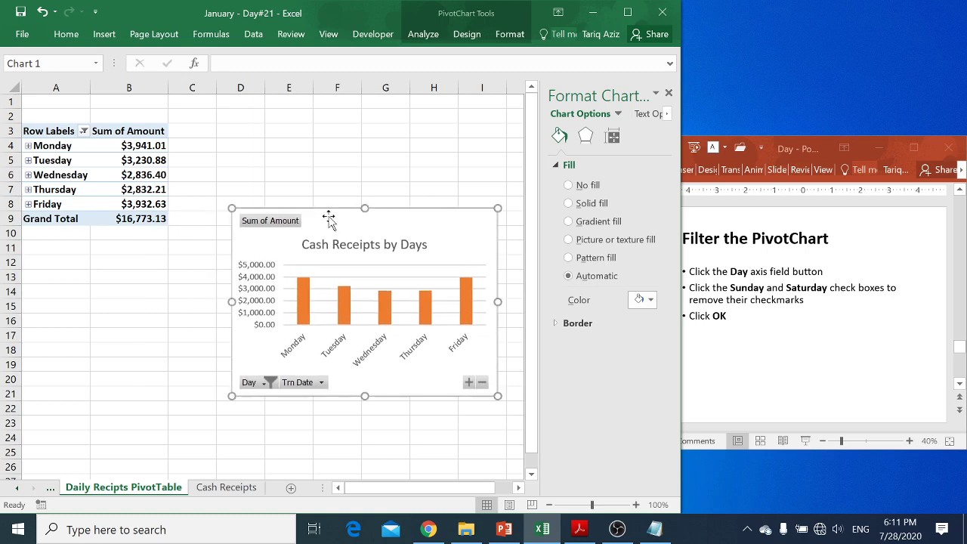
left_click(736, 294)
Advance the slides past Next Lecture to the End of Meeting supplication slide
key("Page_Down")
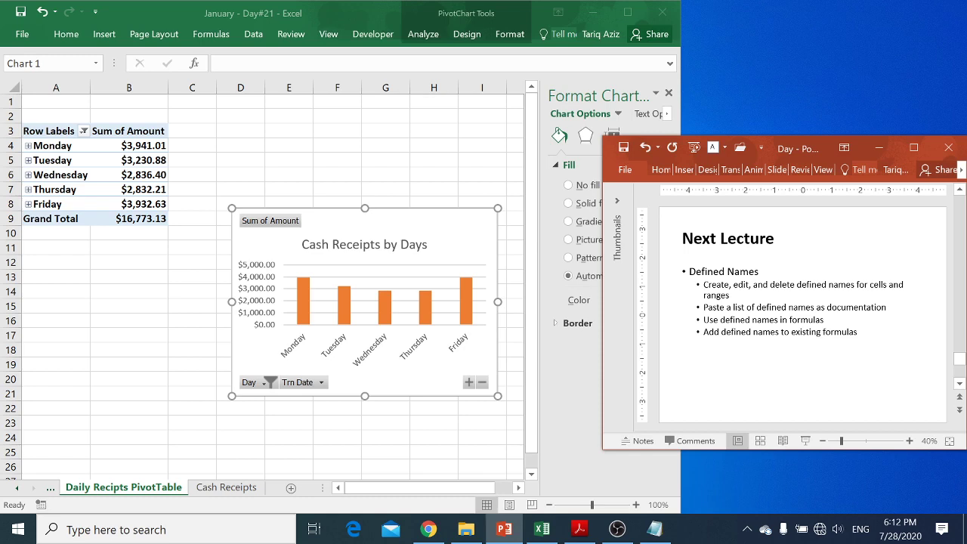
left_click(730, 285)
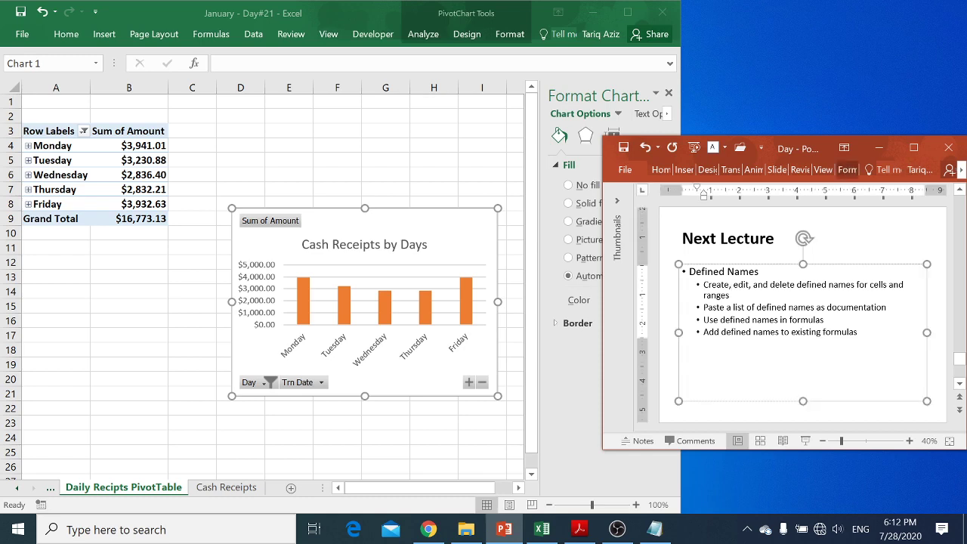
scroll(730, 285, "down", 1)
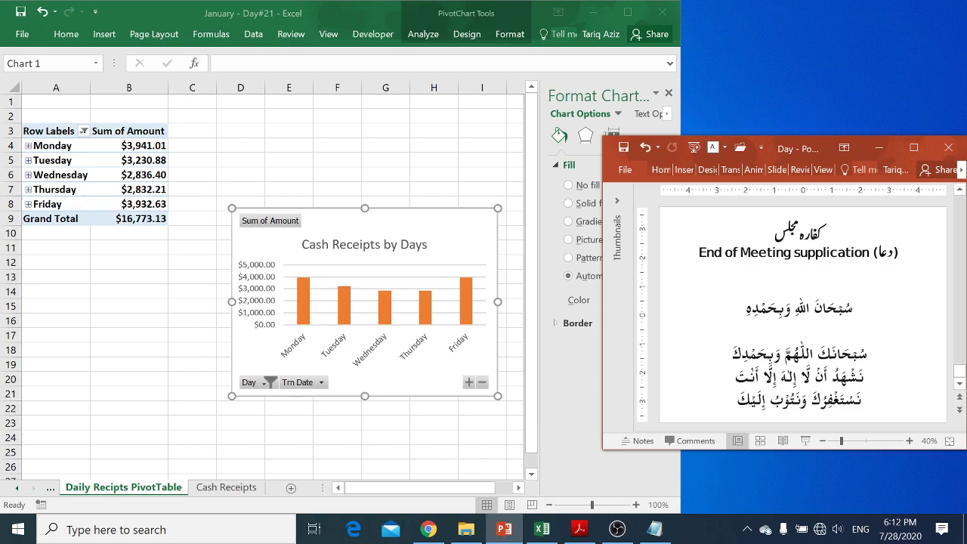